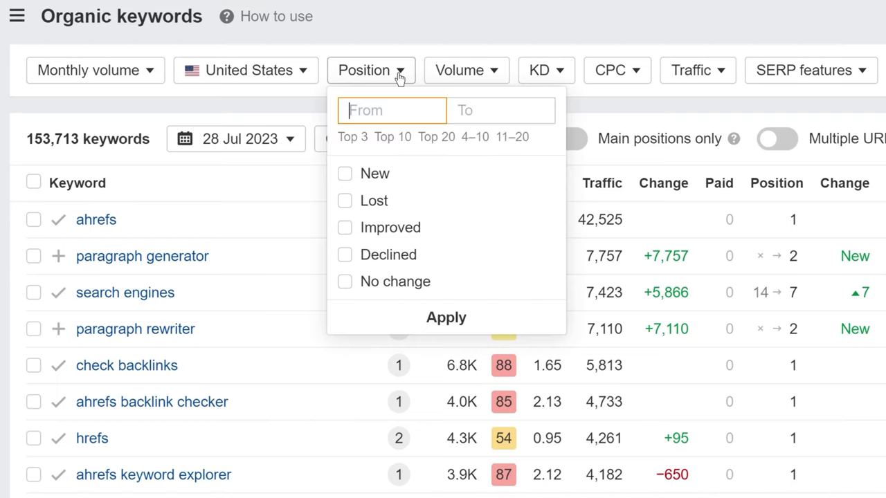
Filter the organic keywords to positions 1–10 and to featured snippets where the target doesn't rank.
{"action": "left_click", "coordinate": [393, 137]}
{"action": "left_click", "coordinate": [487, 318]}
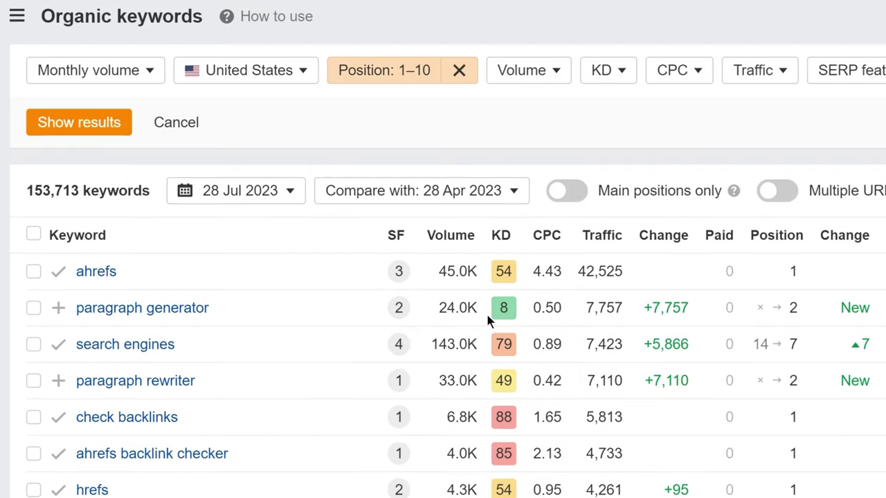
{"action": "left_click", "coordinate": [875, 70]}
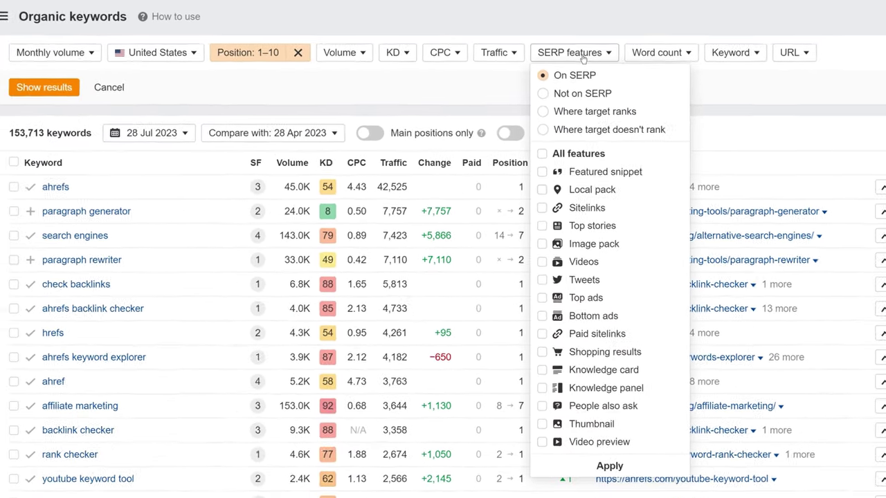
{"action": "left_click", "coordinate": [605, 130]}
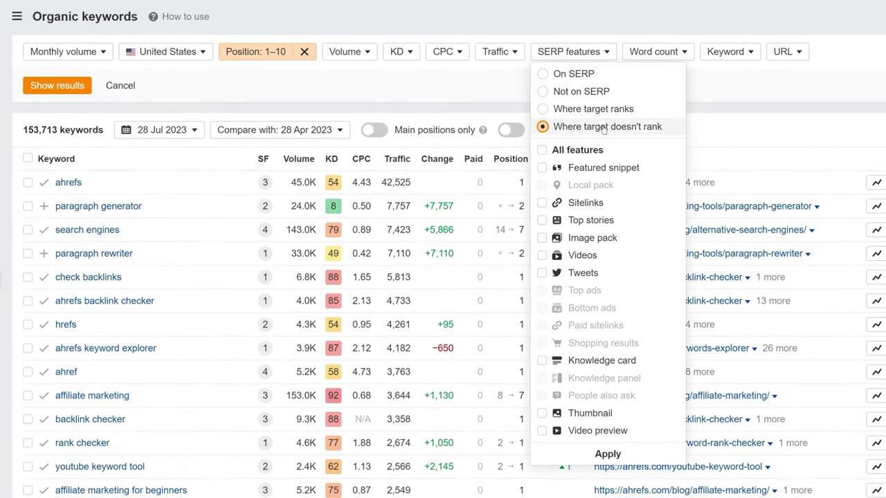
{"action": "left_click", "coordinate": [612, 169]}
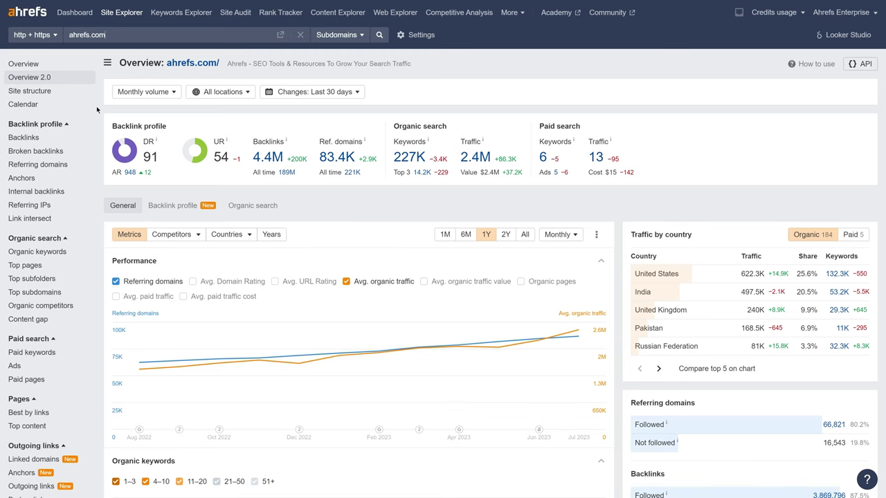
Look through the Backlinks, Organic keywords, Ads, Site structure and Top pages reports for ahrefs.com.
{"action": "left_click", "coordinate": [62, 137]}
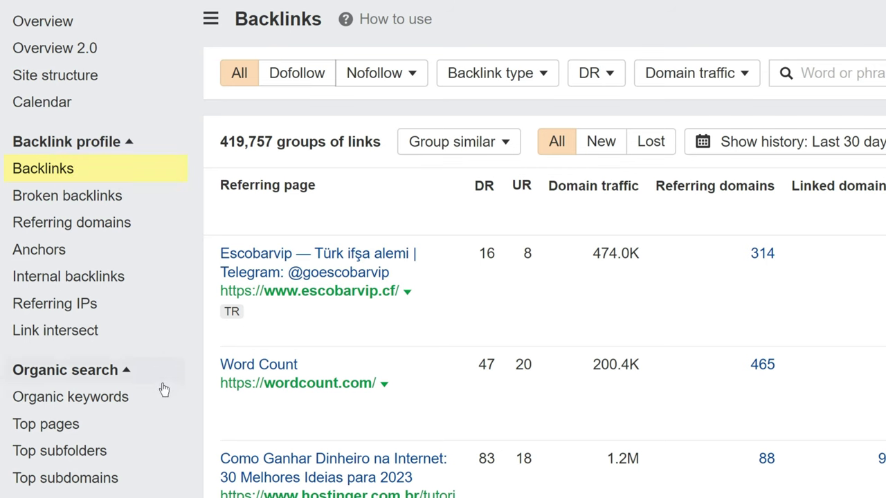
{"action": "left_click", "coordinate": [163, 404]}
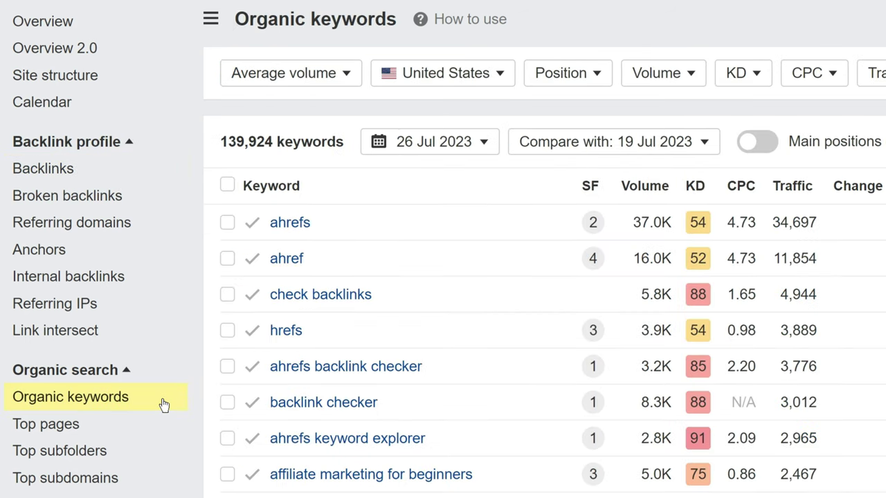
{"action": "scroll", "coordinate": [164, 405], "scroll_direction": "down", "scroll_amount": 5}
{"action": "left_click", "coordinate": [123, 275]}
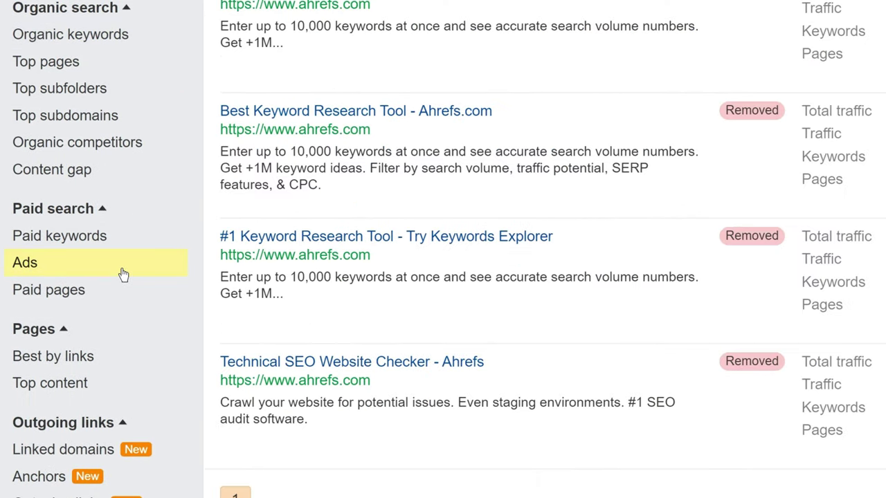
{"action": "scroll", "coordinate": [122, 274], "scroll_direction": "up", "scroll_amount": 5}
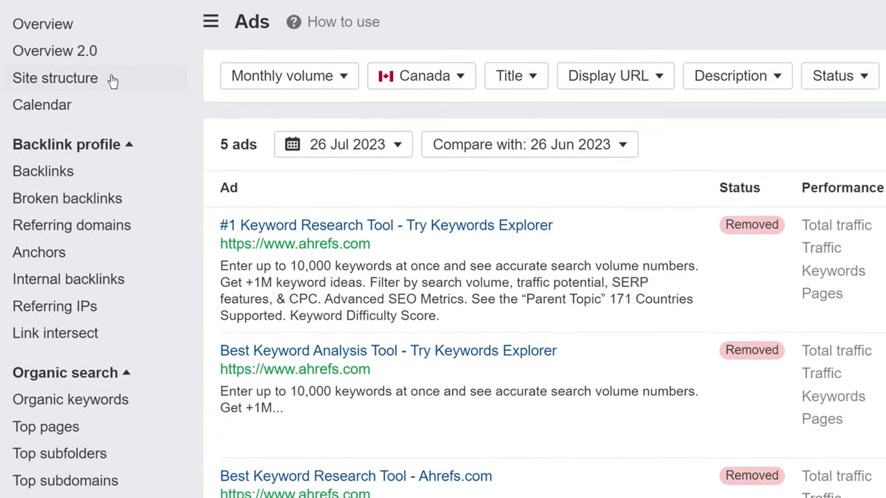
{"action": "left_click", "coordinate": [113, 79]}
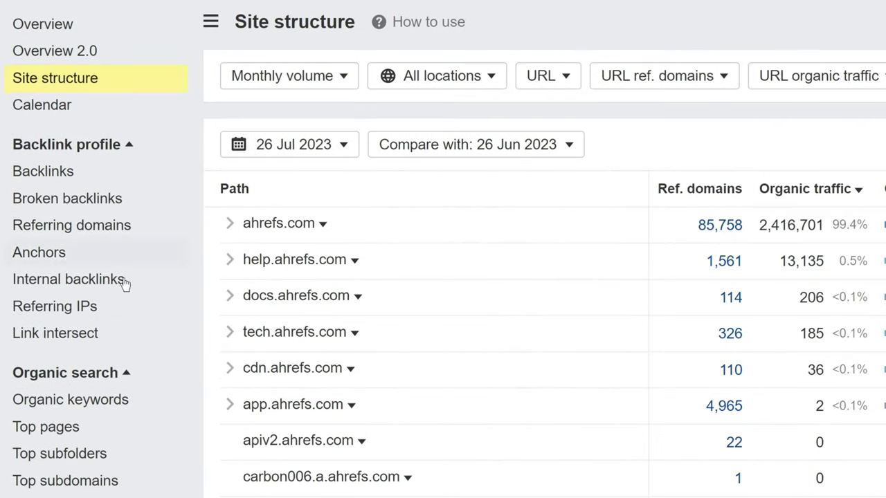
{"action": "left_click", "coordinate": [122, 429]}
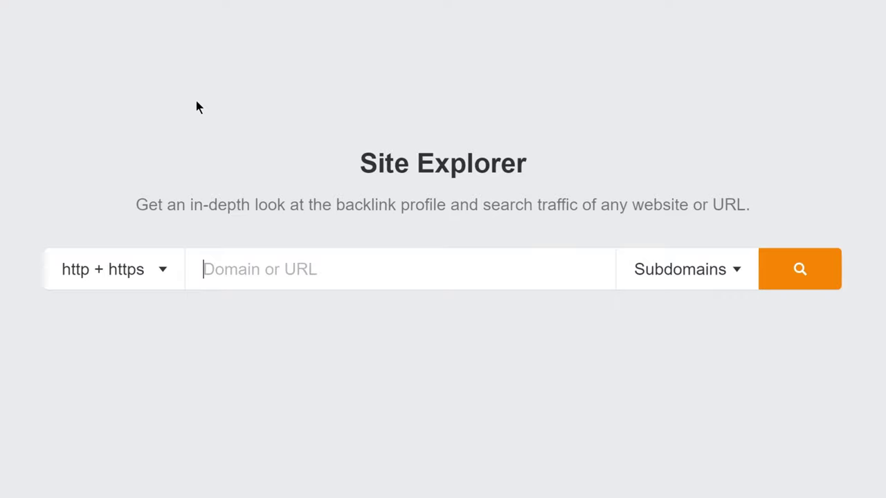
Analyze ahrefs.com/ in Site Explorer and open its Best by links report.
{"action": "type", "text": "ahrefs.com/"}
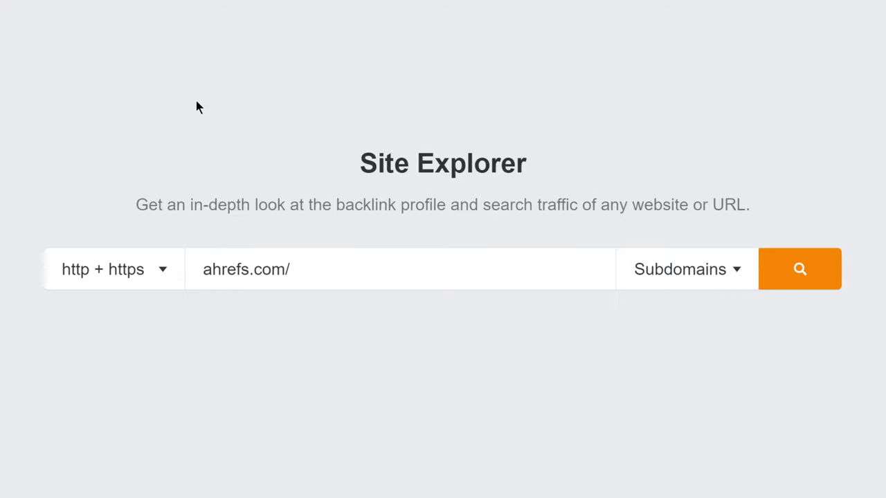
{"action": "key", "text": "Return"}
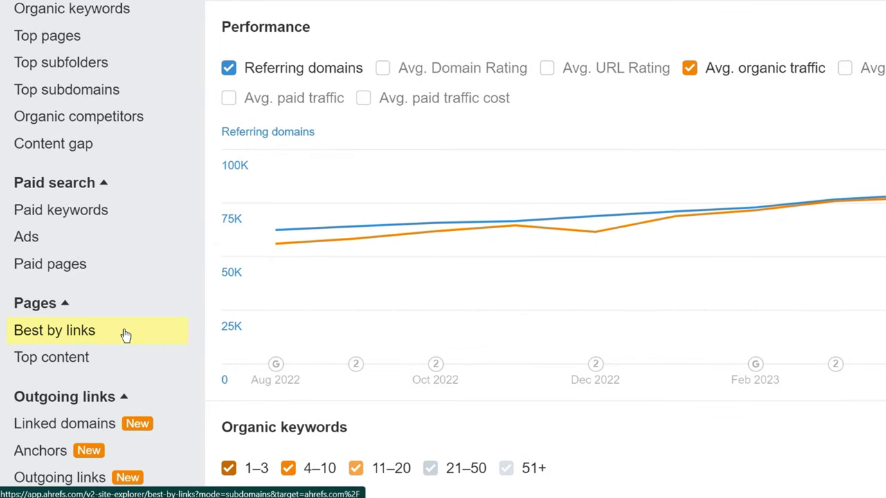
{"action": "left_click", "coordinate": [125, 335]}
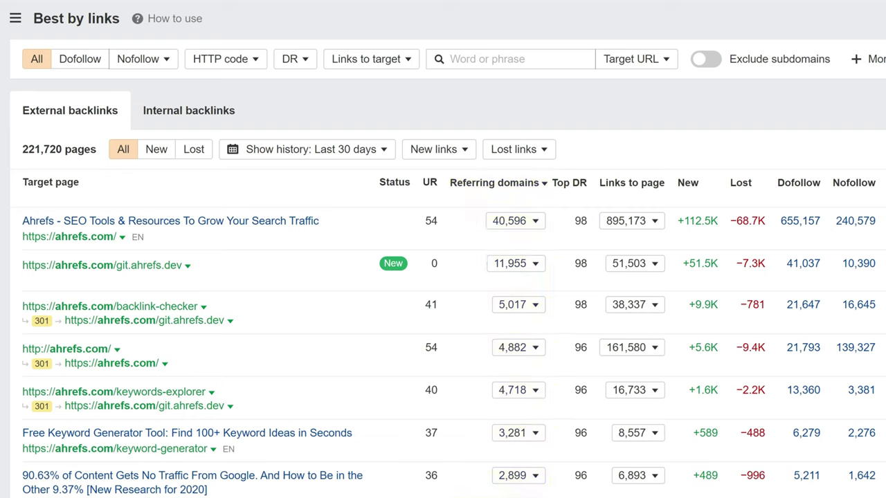
Show only the target pages with HTTP code 404 Not found in the Best by links report.
{"action": "left_click", "coordinate": [261, 62]}
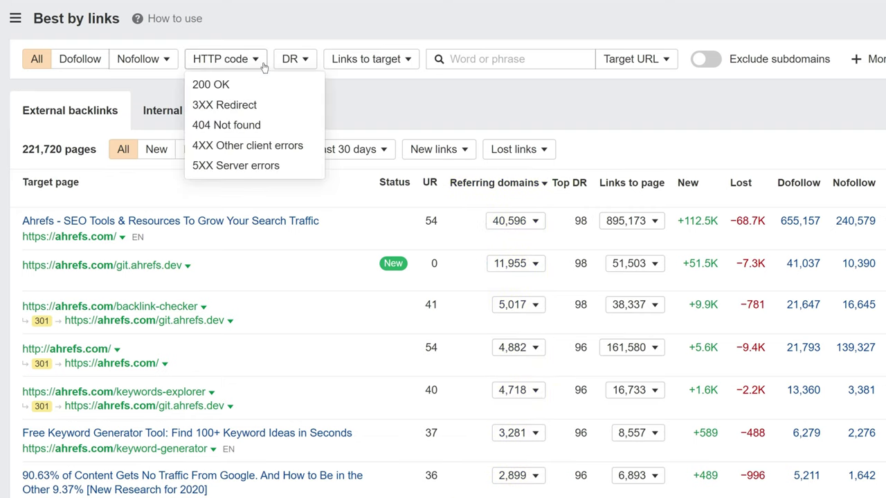
{"action": "left_click", "coordinate": [265, 131]}
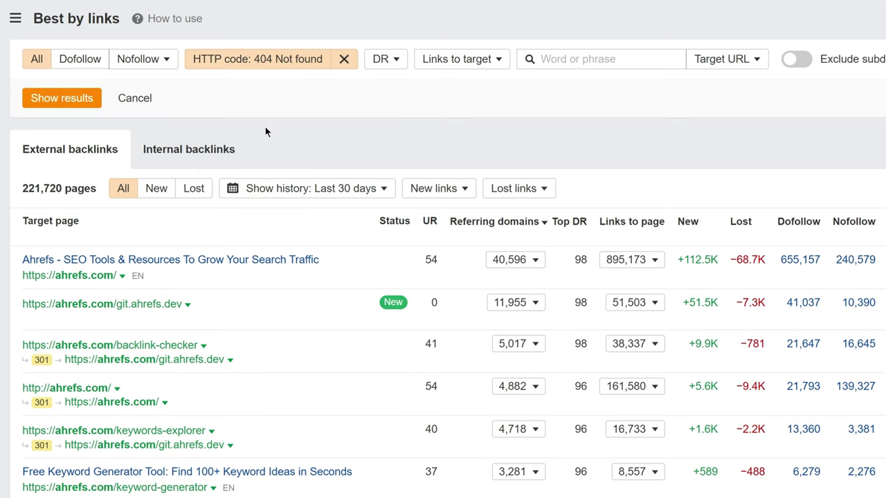
{"action": "left_click", "coordinate": [95, 104]}
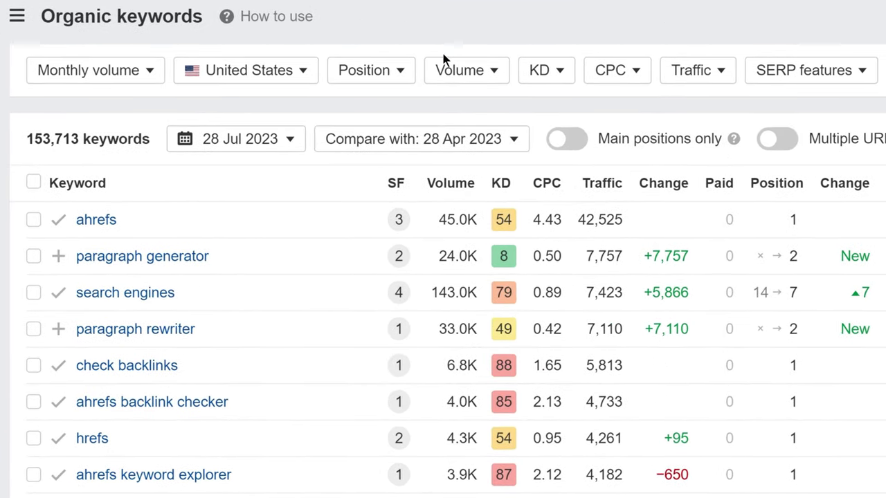
Limit the organic keywords to those ranking in the top 10 positions.
{"action": "left_click", "coordinate": [400, 73]}
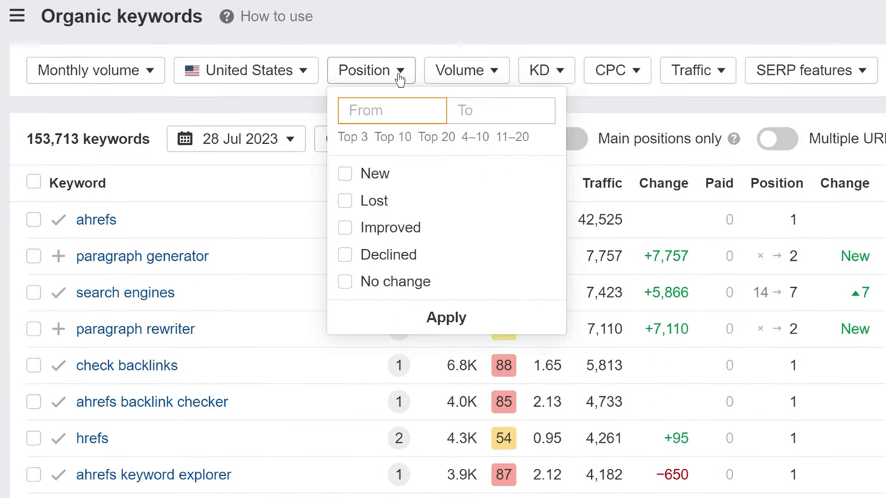
{"action": "left_click", "coordinate": [391, 137]}
{"action": "left_click", "coordinate": [486, 319]}
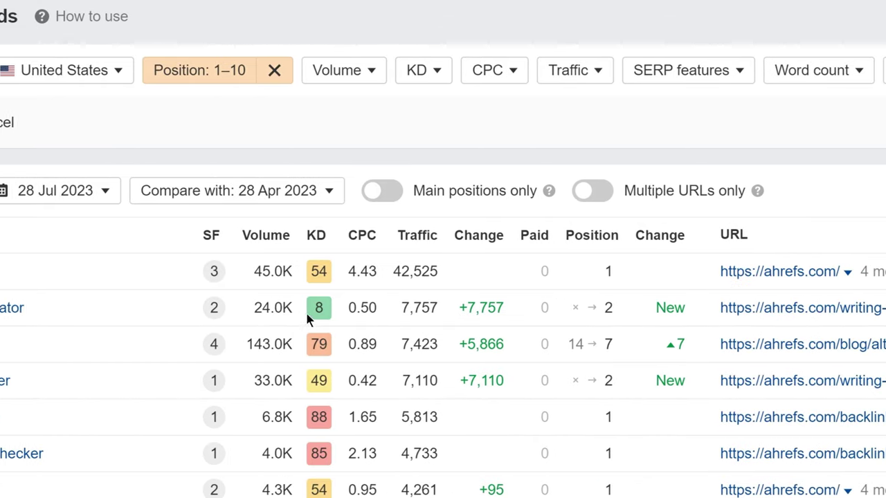
Add a SERP features filter for featured snippets where the target doesn't rank, and show the filtered keywords.
{"action": "left_click", "coordinate": [847, 70]}
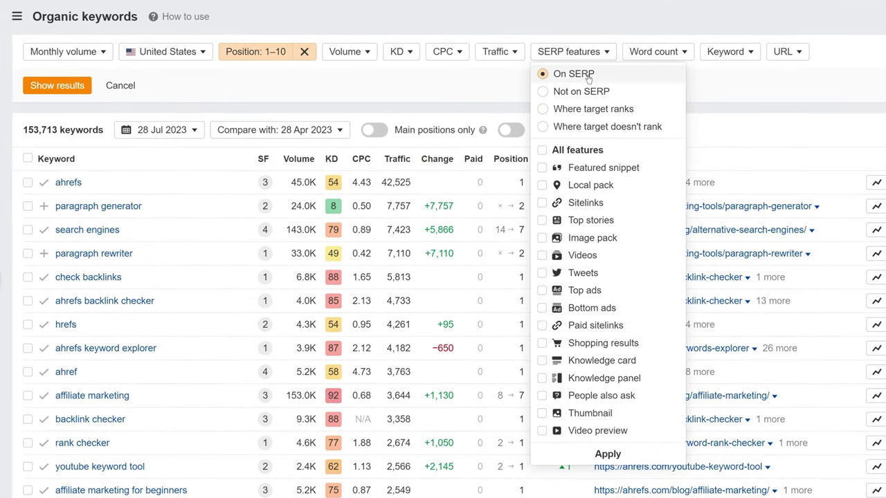
{"action": "left_click", "coordinate": [604, 127]}
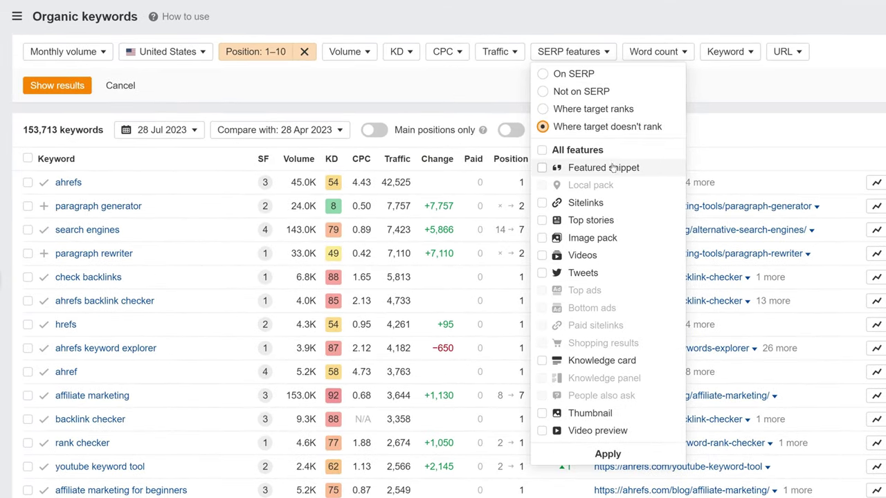
{"action": "left_click", "coordinate": [541, 167]}
{"action": "left_click", "coordinate": [607, 454]}
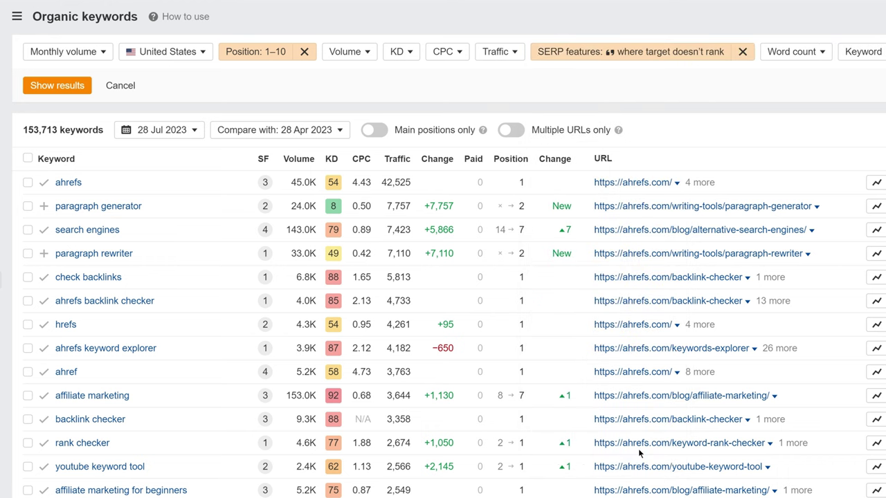
{"action": "left_click", "coordinate": [59, 86]}
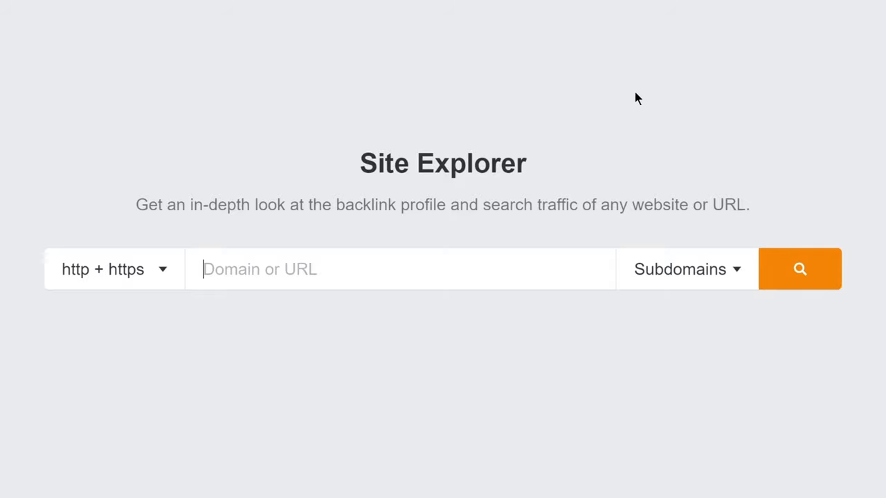
Analyze mailchimp.com in Site Explorer and add organic pages to its performance chart alongside average organic traffic.
{"action": "type", "text": "mailchimp.com"}
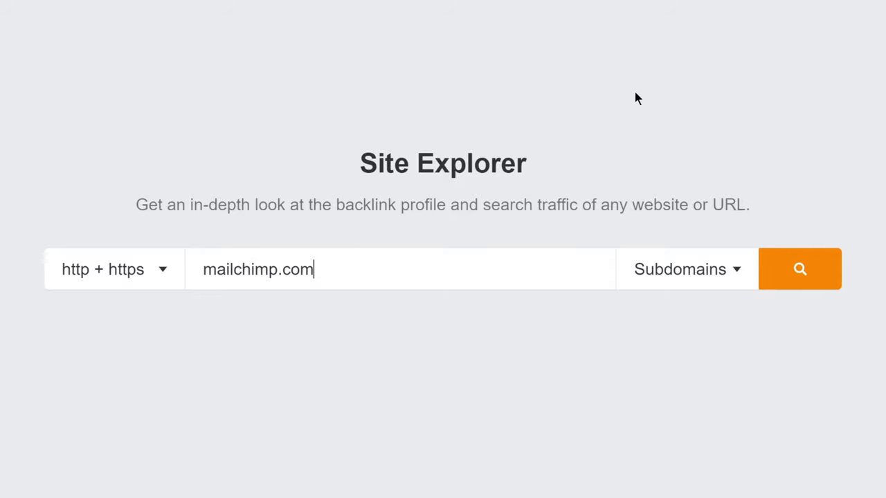
{"action": "key", "text": "Return"}
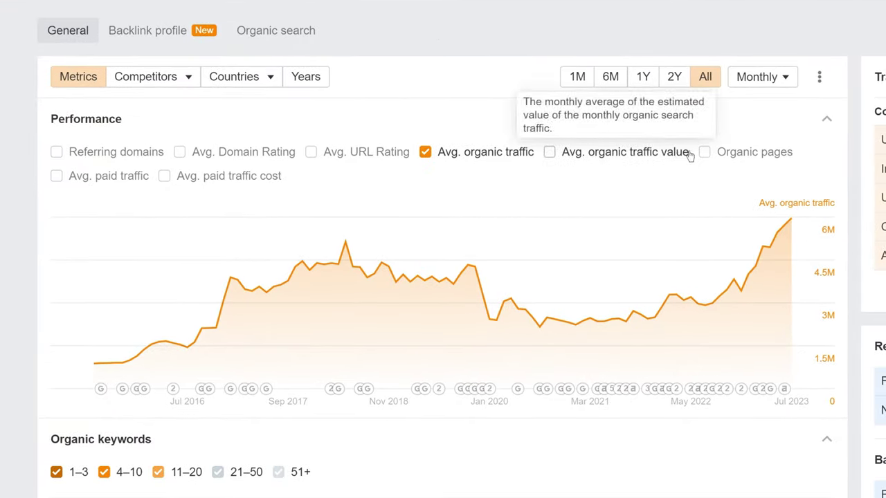
{"action": "left_click", "coordinate": [611, 420]}
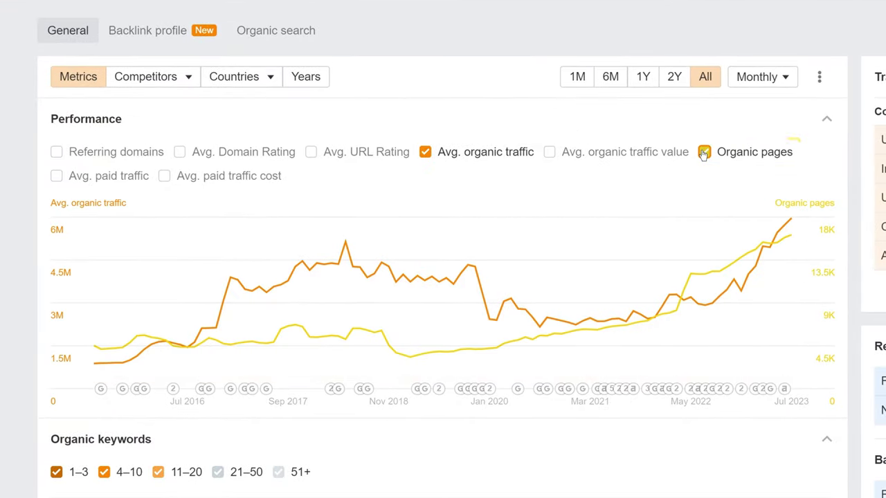
{"action": "mouse_move", "coordinate": [796, 235]}
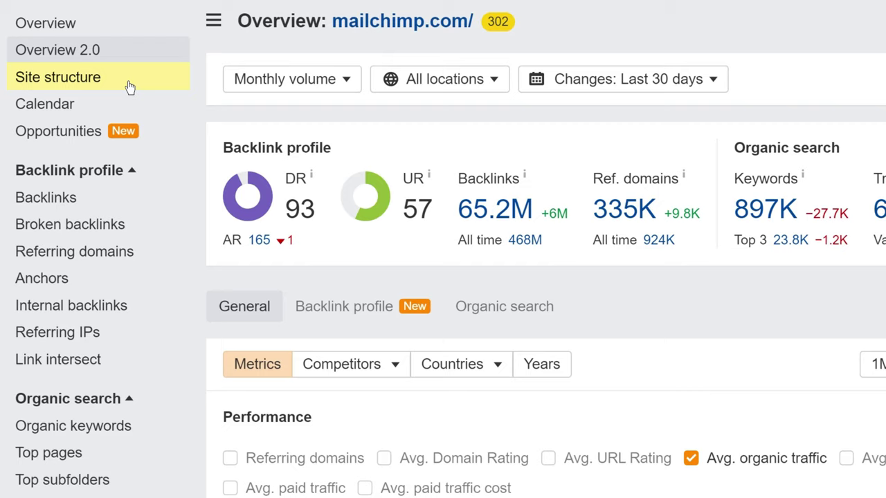
Expand mailchimp.com in the site structure, and inspect the organic pages of its marketing-glossary folder, including the email-marketing page's keywords.
{"action": "left_click", "coordinate": [97, 142]}
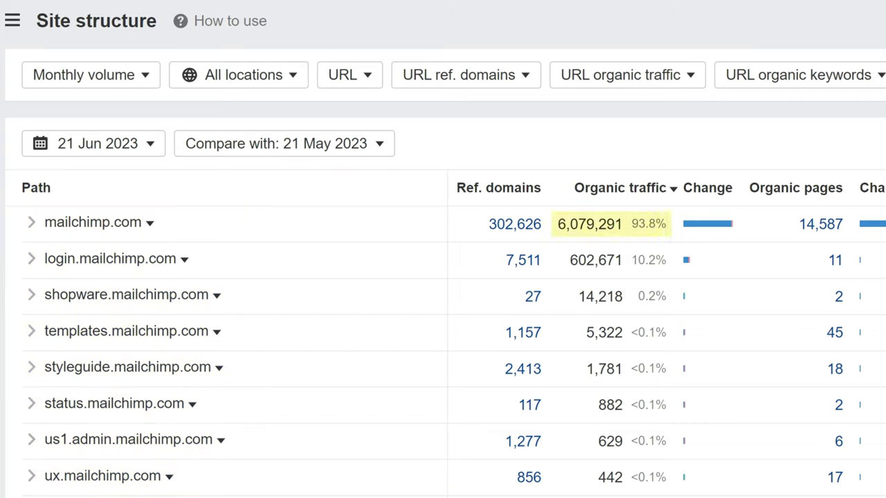
{"action": "left_click", "coordinate": [31, 224]}
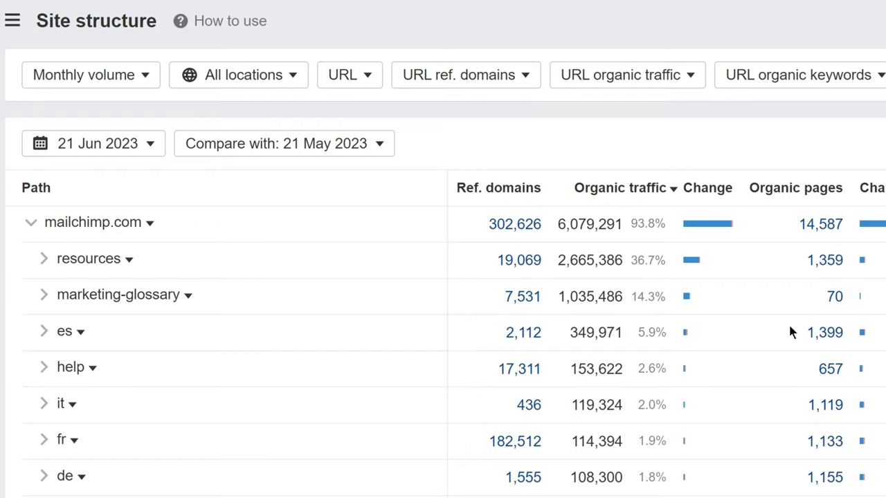
{"action": "left_click", "coordinate": [834, 296]}
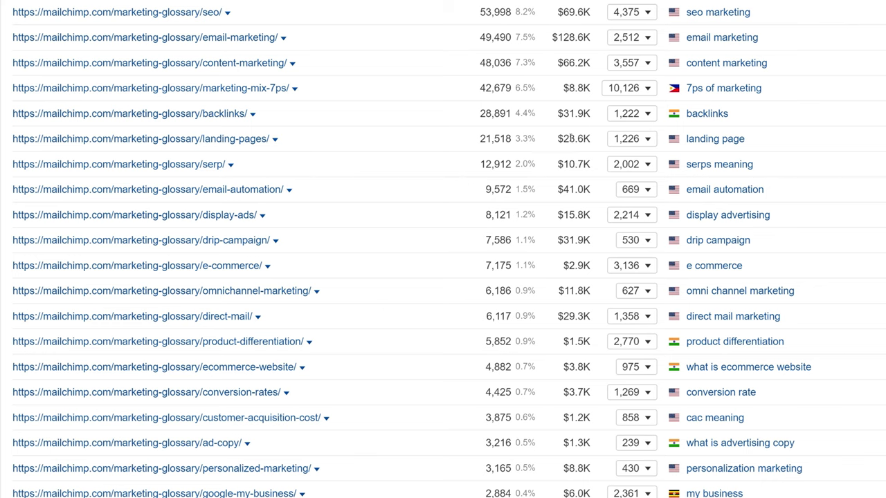
{"action": "left_click", "coordinate": [642, 39]}
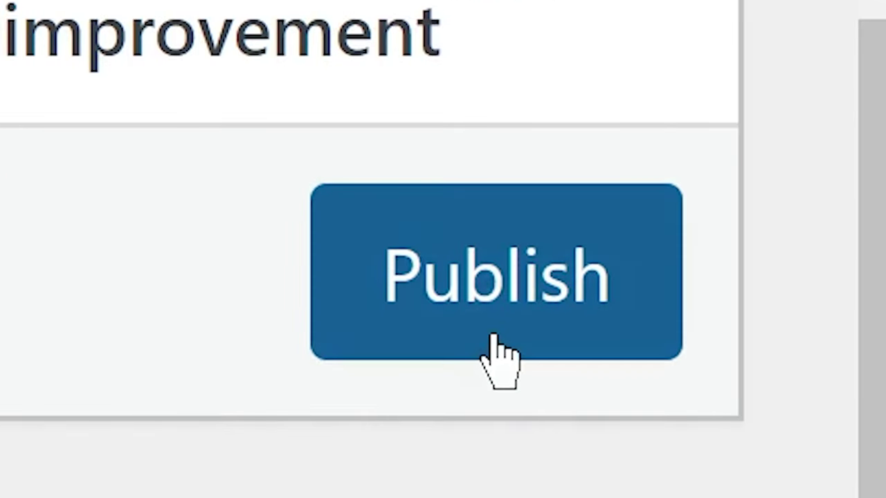
Publish the edited post in the content editor.
{"action": "left_click", "coordinate": [492, 336]}
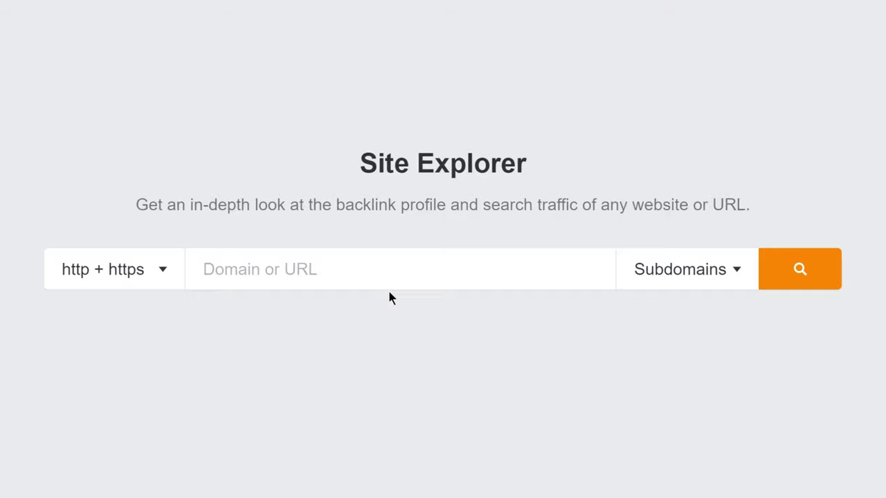
Analyze mailchimp.com in Site Explorer again and open its Backlinks report.
{"action": "left_click", "coordinate": [412, 267]}
{"action": "type", "text": "mailchimp.com"}
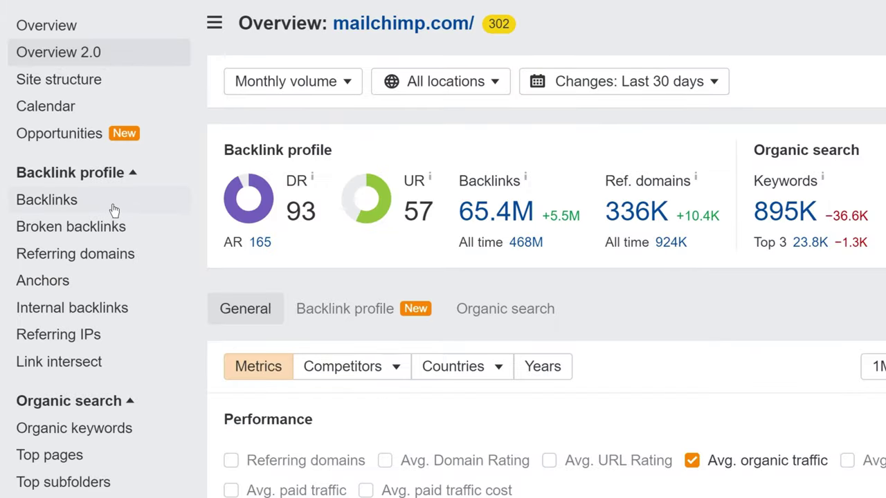
{"action": "left_click", "coordinate": [115, 210]}
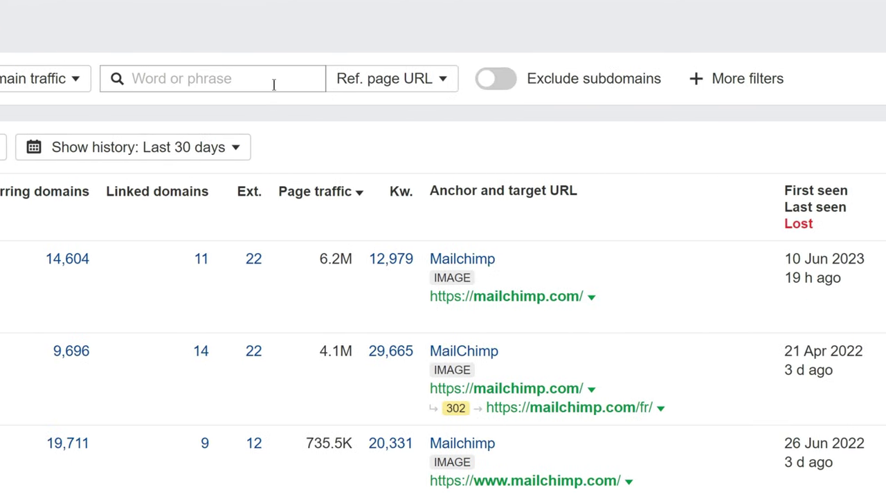
Add a filter to the backlinks for referring page URLs containing resources.html.
{"action": "left_click", "coordinate": [273, 84]}
{"action": "type", "text": "resources.h"}
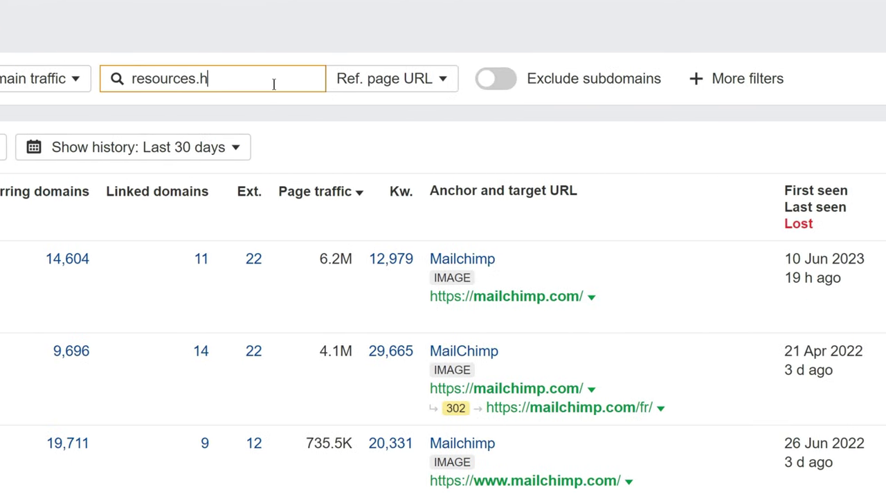
{"action": "type", "text": "tml"}
{"action": "key", "text": "Return"}
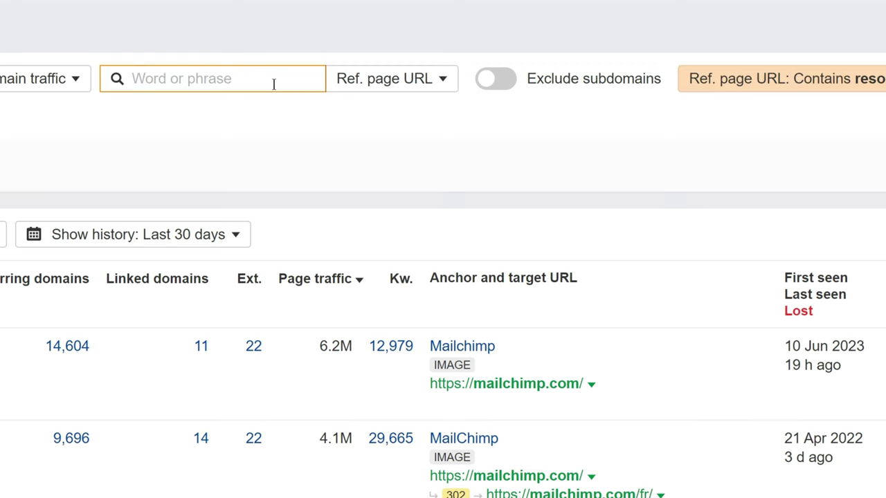
Add rules for resources.php and resources.asp to the backlinks' referring page URL filter.
{"action": "left_click", "coordinate": [711, 71]}
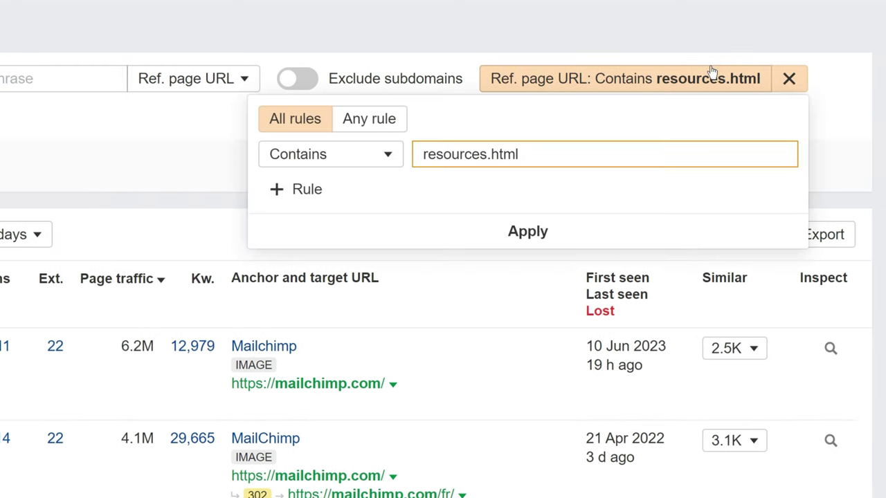
{"action": "left_click", "coordinate": [286, 190]}
{"action": "type", "text": "resources.php"}
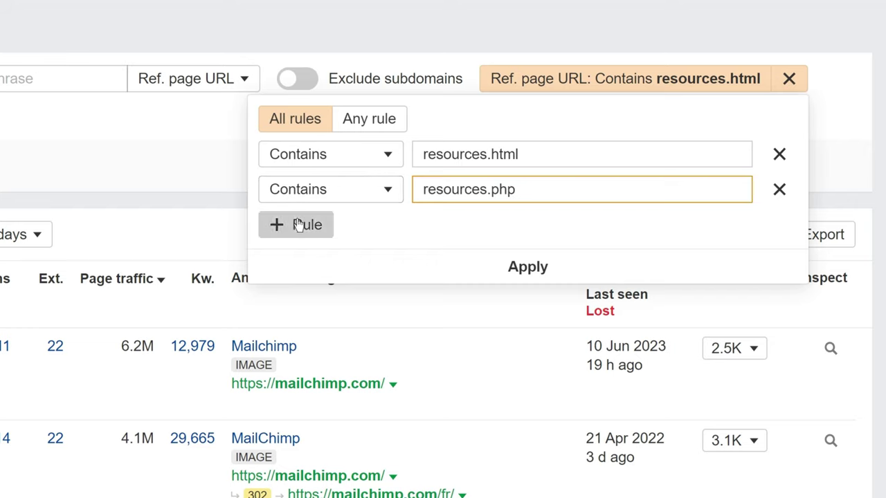
{"action": "left_click", "coordinate": [297, 225]}
{"action": "type", "text": "resources.asp"}
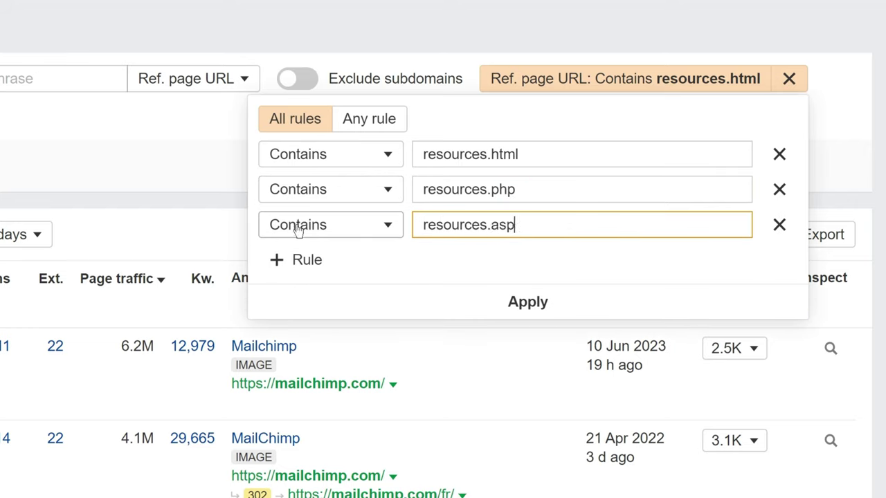
Add rules for links.html, links.php and links.asp to the referring page URL filter.
{"action": "left_click", "coordinate": [293, 260]}
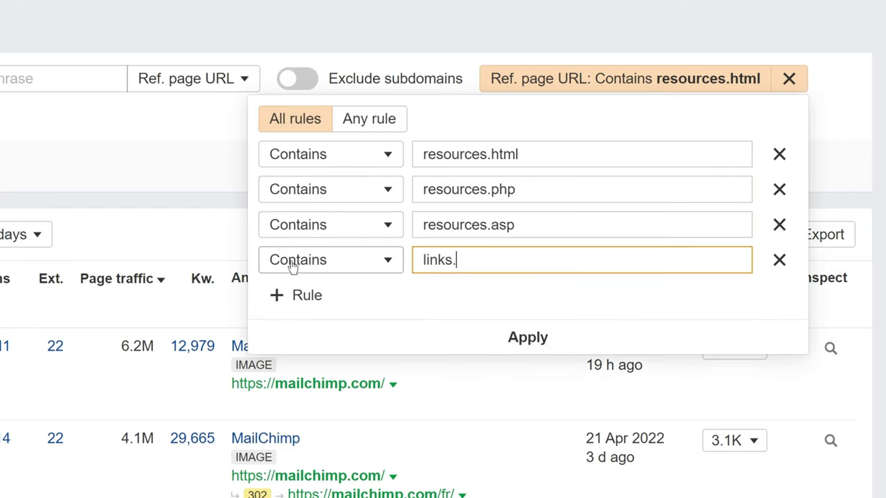
{"action": "type", "text": "links.html"}
{"action": "left_click", "coordinate": [301, 294]}
{"action": "type", "text": "links.php"}
{"action": "left_click", "coordinate": [308, 330]}
{"action": "type", "text": "links"}
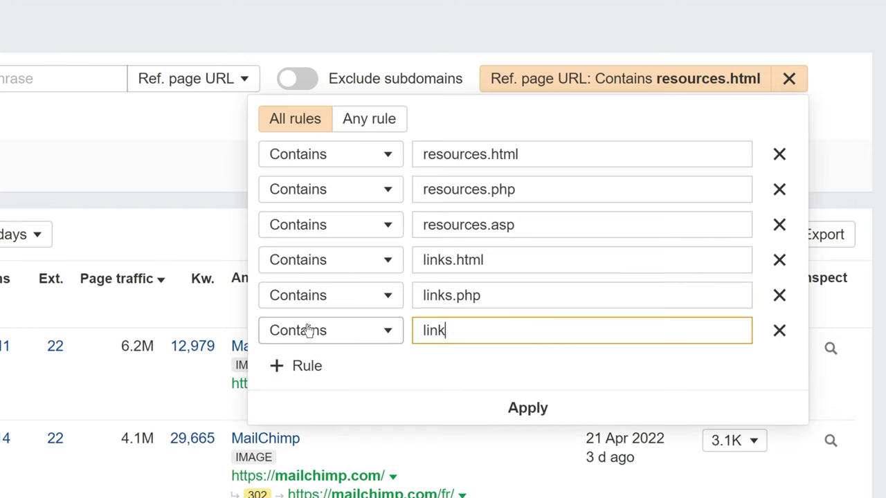
{"action": "type", "text": ".asp"}
Set the referring page URL filter to match any rule, and show the filtered backlinks.
{"action": "left_click", "coordinate": [360, 125]}
{"action": "left_click", "coordinate": [522, 419]}
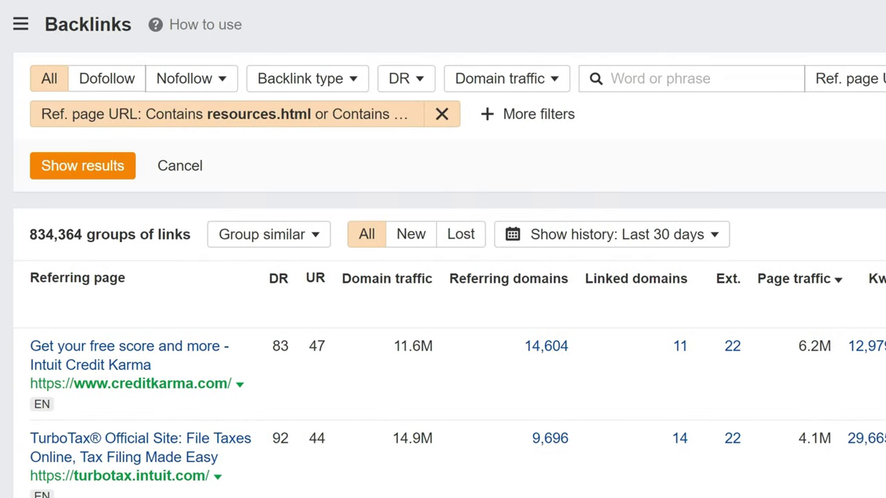
{"action": "left_click", "coordinate": [114, 172]}
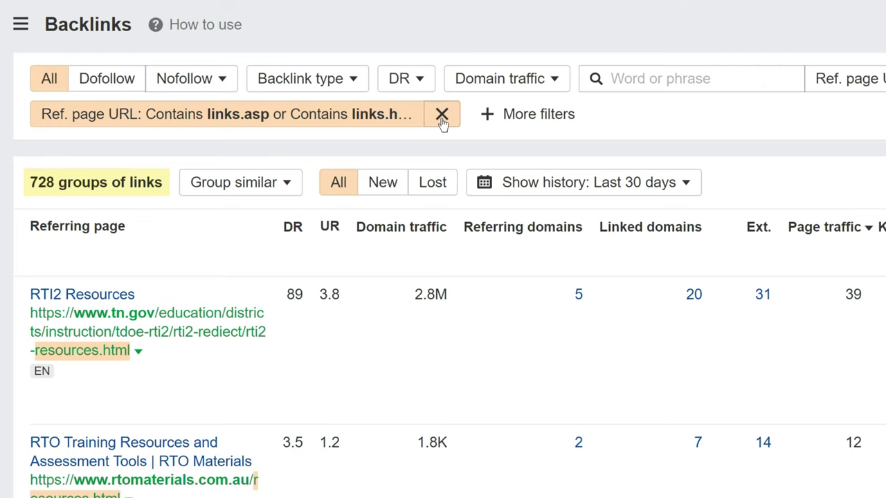
Remove the referring page URL filter, refresh the backlinks, and add a referring page title filter containing best.
{"action": "left_click", "coordinate": [441, 114]}
{"action": "left_click", "coordinate": [106, 141]}
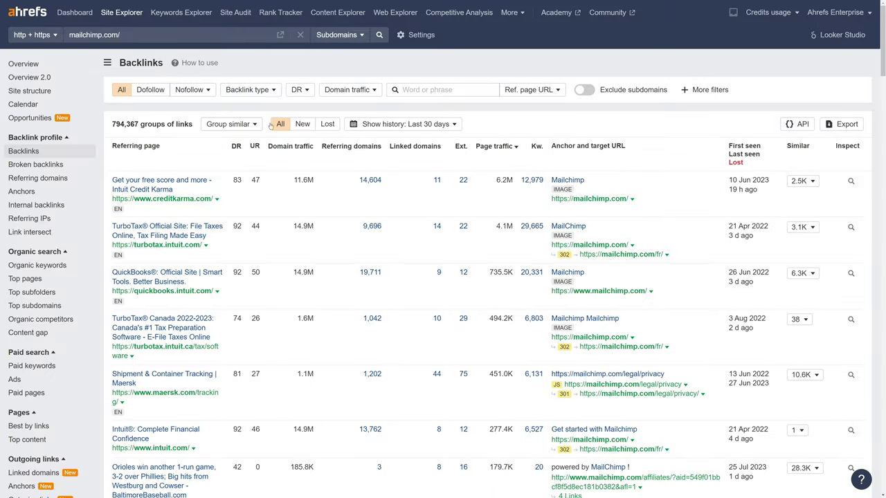
{"action": "left_click", "coordinate": [527, 91]}
{"action": "left_click", "coordinate": [553, 121]}
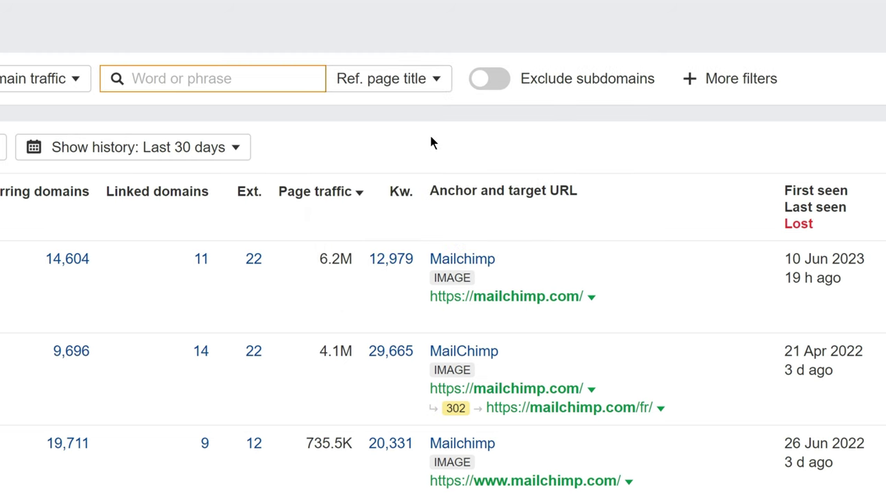
{"action": "type", "text": "best"}
{"action": "key", "text": "Return"}
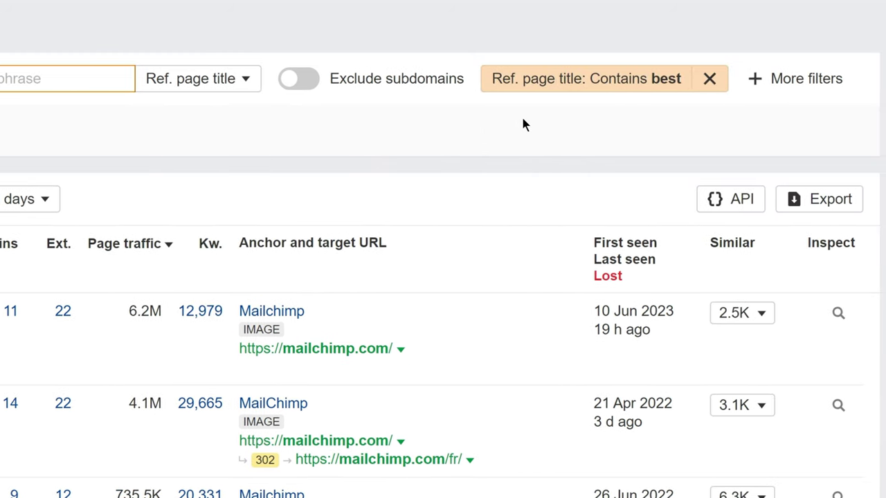
Add title rules for email and tool alongside best, requiring all rules, and show the matching backlinks.
{"action": "left_click", "coordinate": [608, 82]}
{"action": "left_click", "coordinate": [220, 192]}
{"action": "type", "text": "email"}
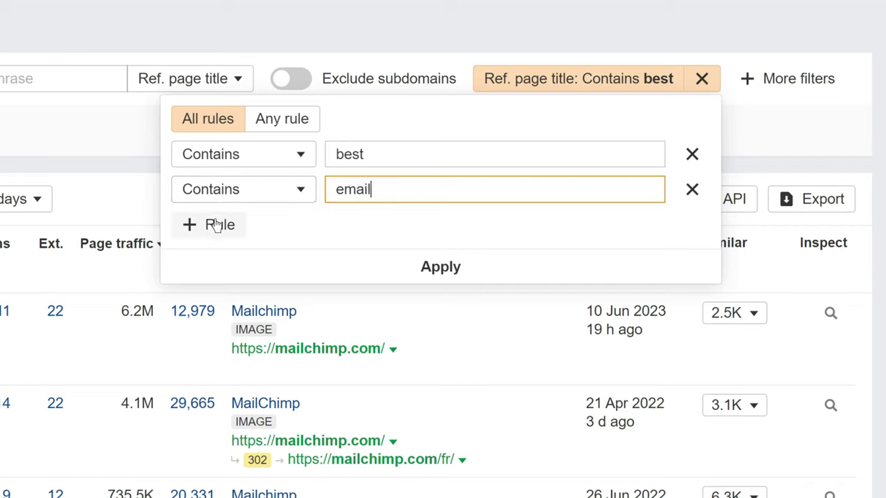
{"action": "left_click", "coordinate": [216, 224]}
{"action": "type", "text": "tool"}
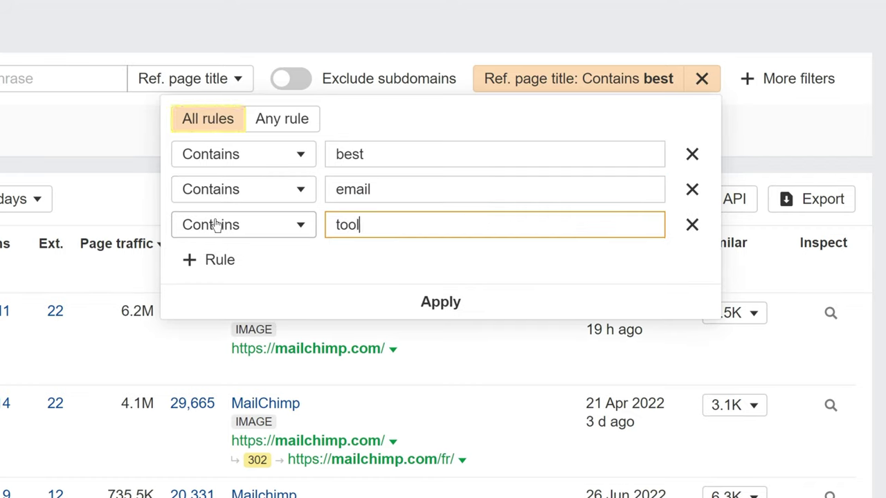
{"action": "left_click", "coordinate": [299, 302]}
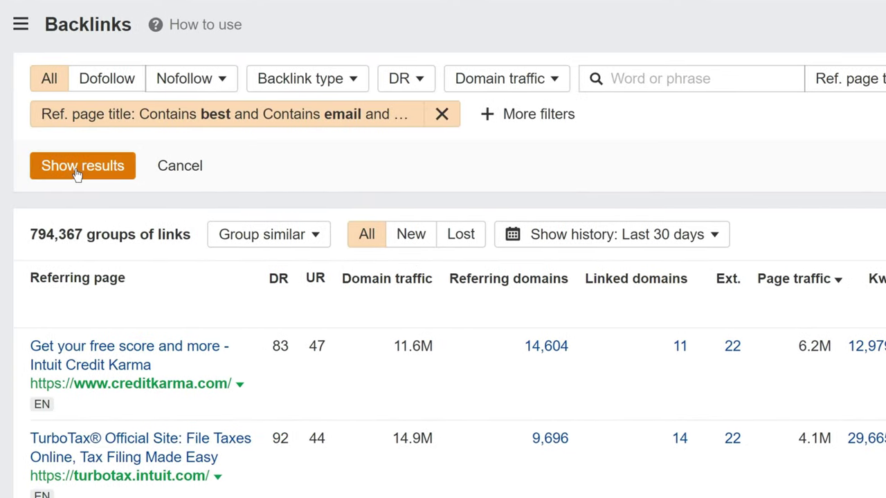
{"action": "left_click", "coordinate": [114, 168]}
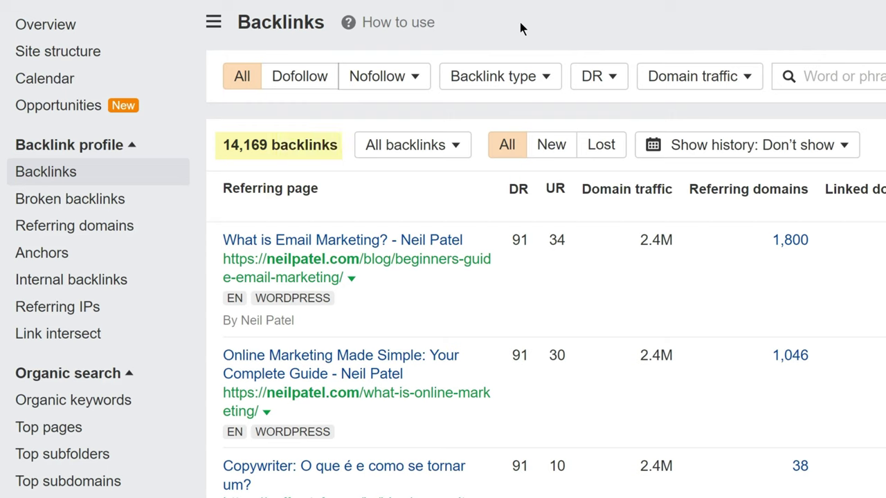
Review the HubSpot email marketing stats page's anchors, and filter its backlinks by anchor with surrounding text containing $42.
{"action": "left_click", "coordinate": [104, 256]}
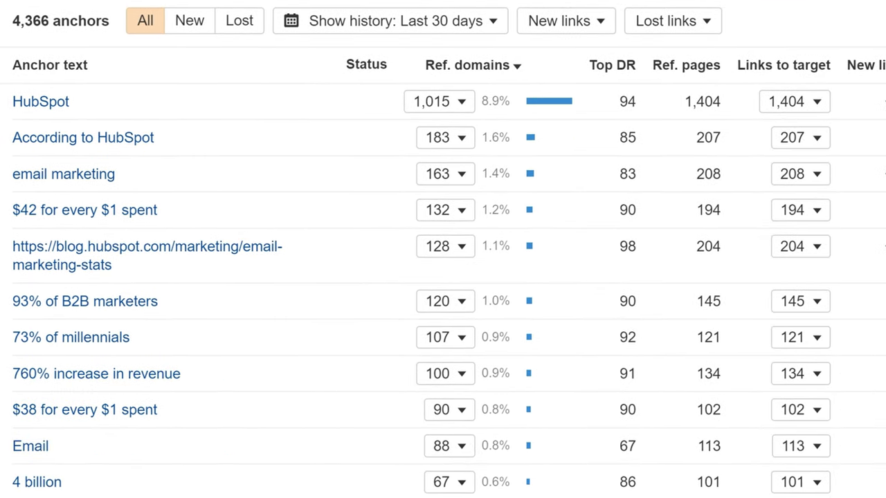
{"action": "scroll", "coordinate": [443, 276], "scroll_direction": "down", "scroll_amount": 3}
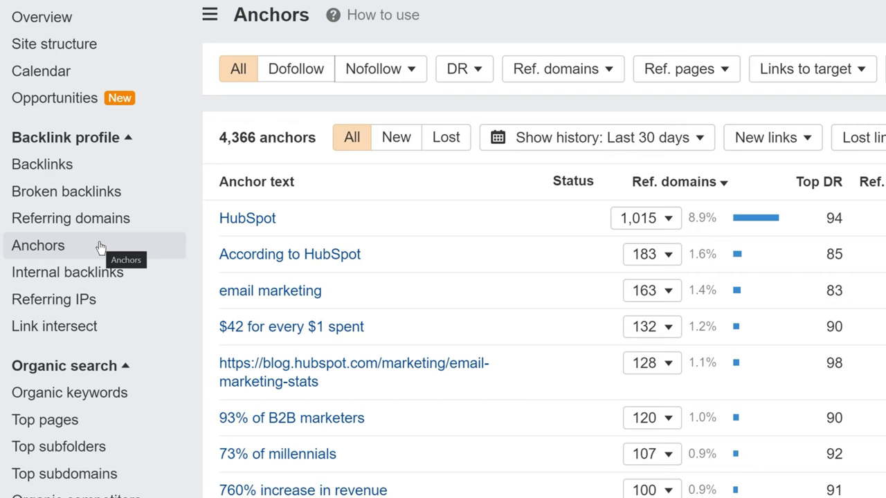
{"action": "left_click", "coordinate": [123, 170]}
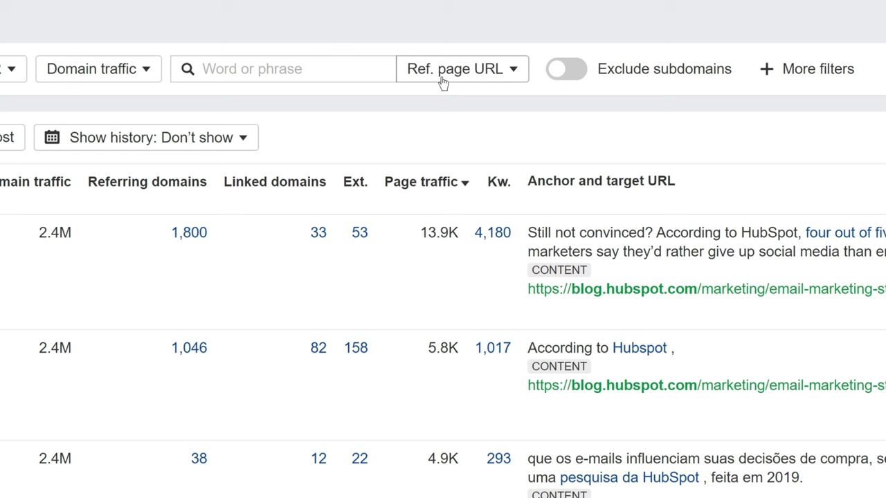
{"action": "left_click", "coordinate": [443, 82]}
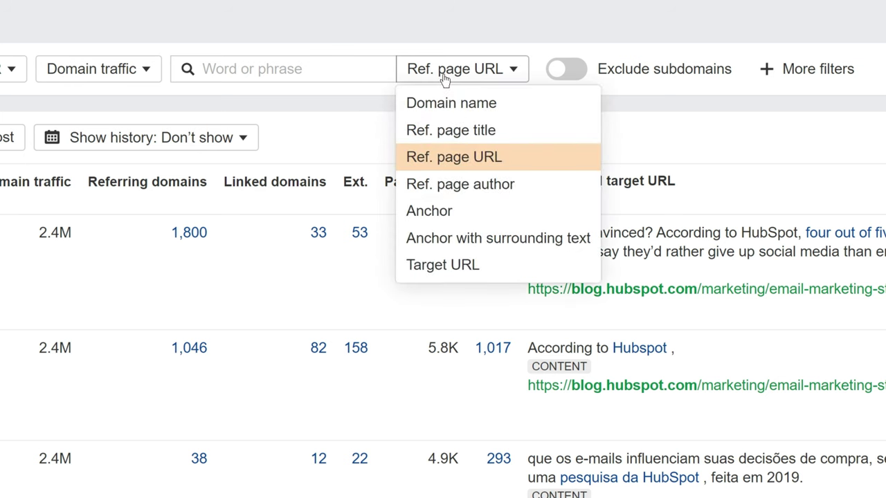
{"action": "left_click", "coordinate": [510, 240]}
{"action": "type", "text": "$42"}
{"action": "key", "text": "Return"}
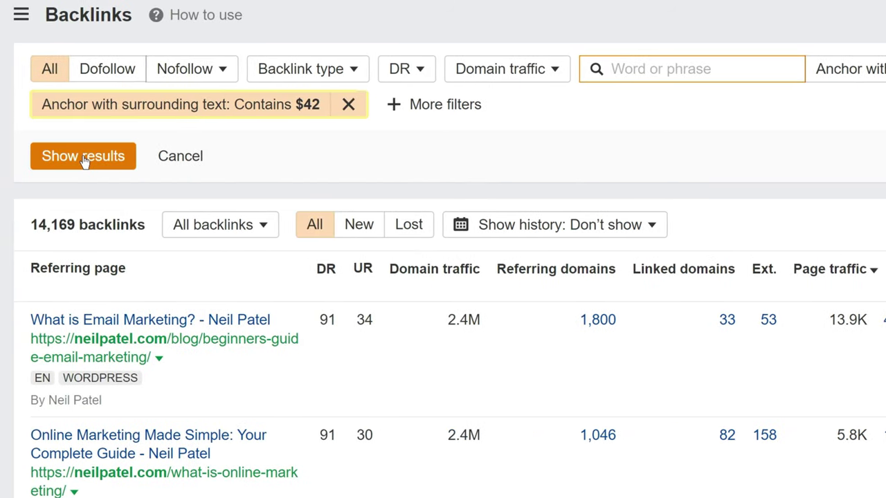
{"action": "left_click", "coordinate": [84, 156]}
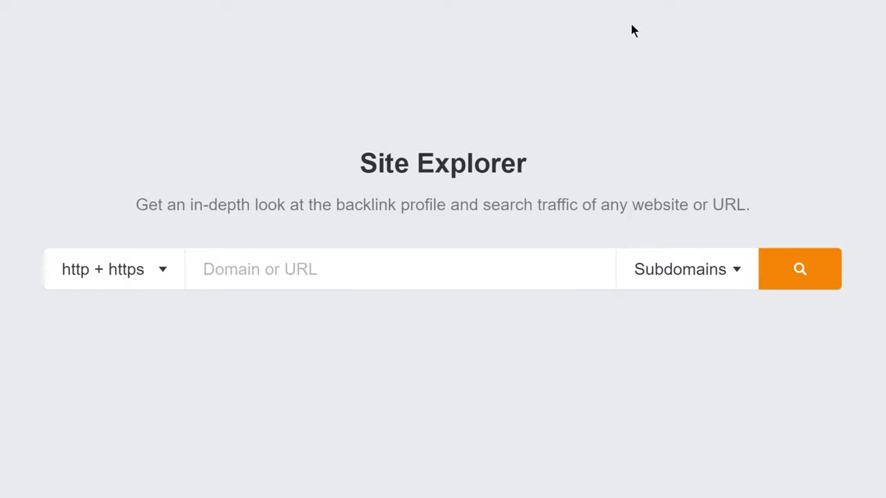
Analyze getresponse.com in Site Explorer and open its Best by links report.
{"action": "type", "text": "getres"}
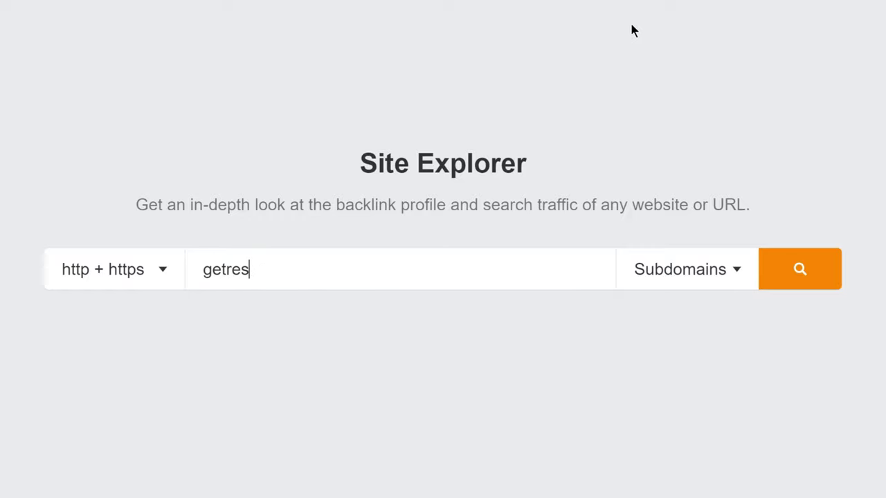
{"action": "type", "text": "ponse.com"}
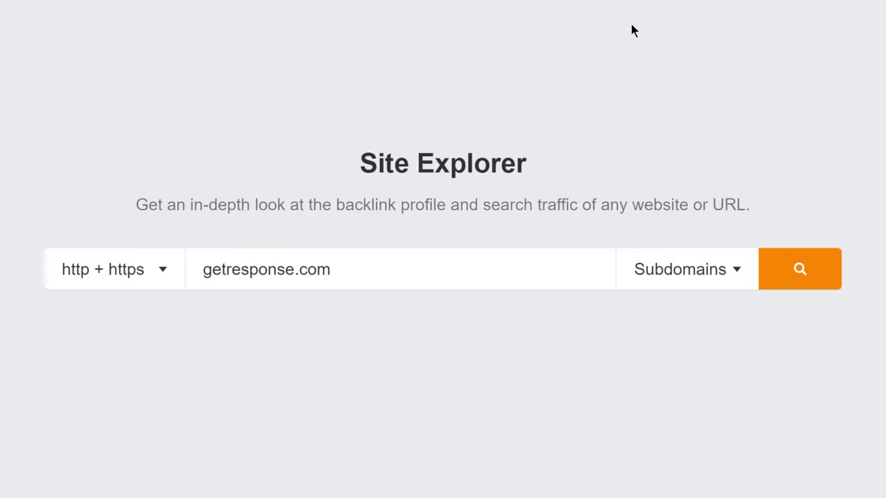
{"action": "key", "text": "Return"}
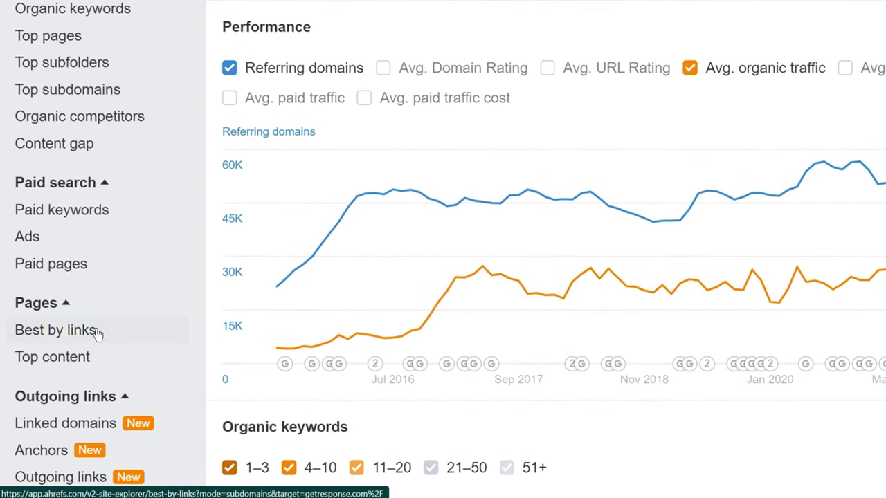
{"action": "left_click", "coordinate": [48, 413]}
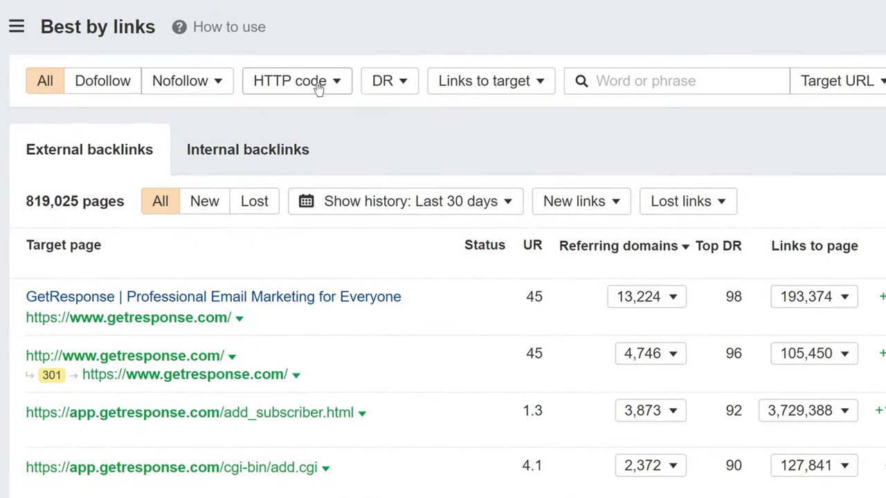
Filter getresponse.com's best-linked pages to HTTP code 404 Not found and show the results.
{"action": "left_click", "coordinate": [291, 81]}
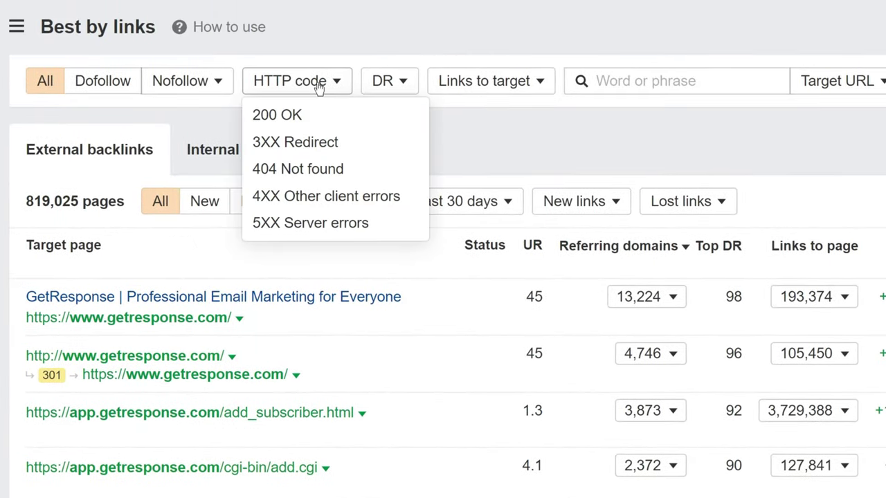
{"action": "left_click", "coordinate": [343, 171]}
{"action": "left_click", "coordinate": [103, 140]}
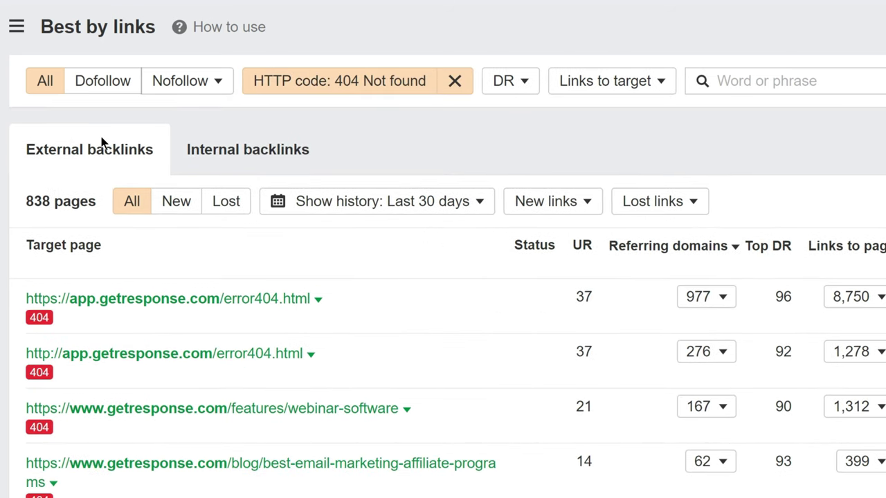
Look through the broken pages and open the backlinks of the blog/what-are-popups page.
{"action": "scroll", "coordinate": [553, 457], "scroll_direction": "down", "scroll_amount": 6}
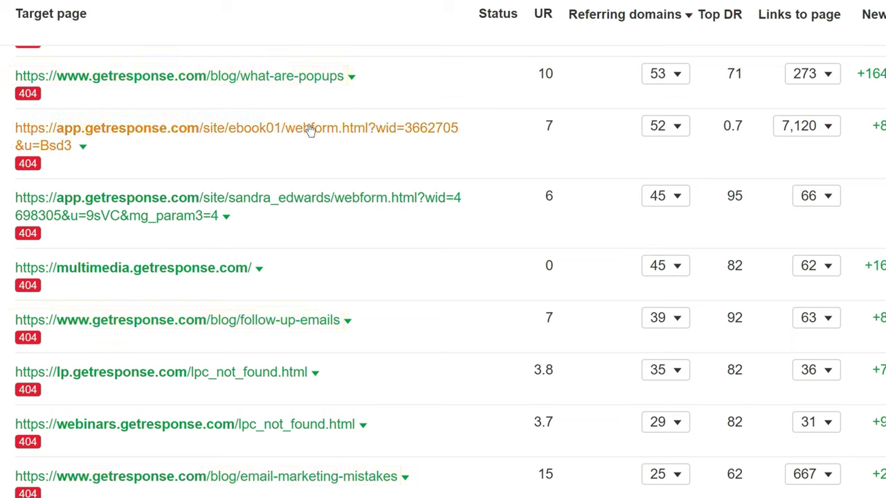
{"action": "left_click", "coordinate": [351, 77]}
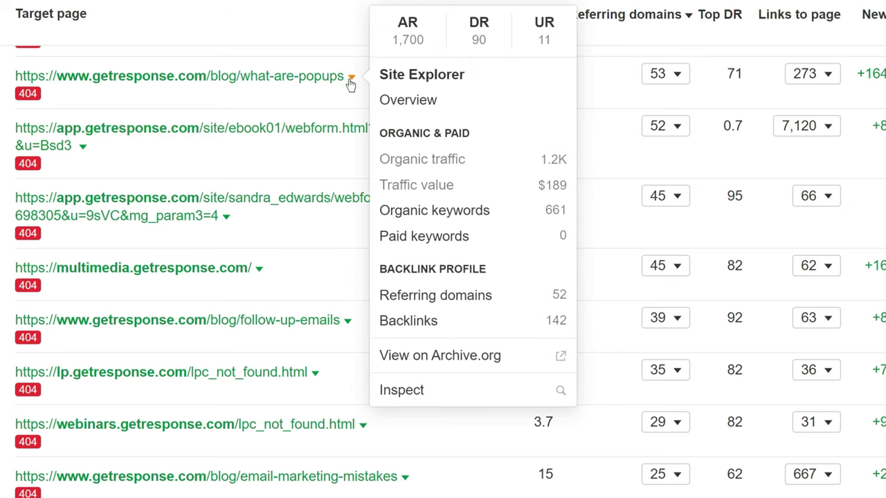
{"action": "left_click", "coordinate": [431, 328]}
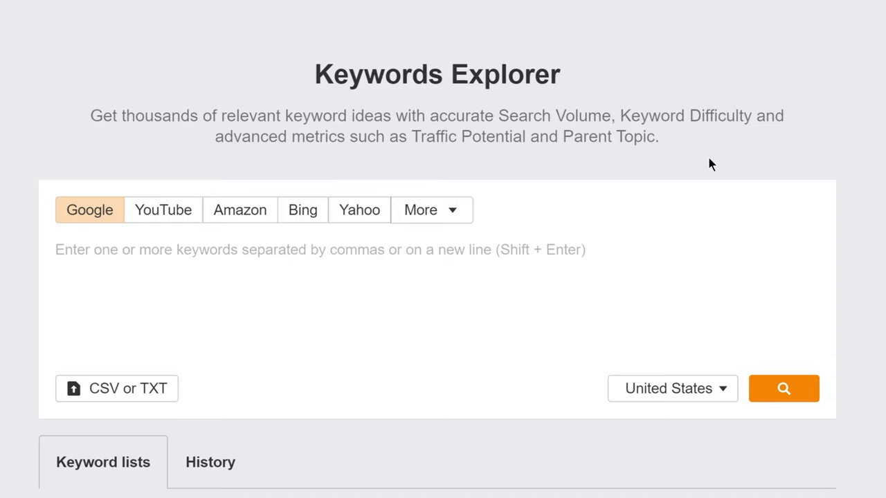
Search Keywords Explorer for camping, tent, sleeping bag, campfire, and open the Matching terms report.
{"action": "type", "text": "camp"}
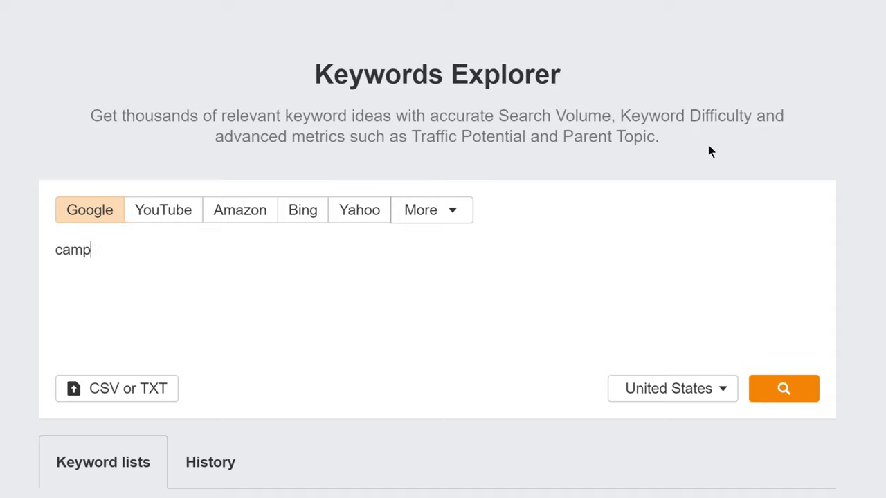
{"action": "type", "text": "ing, tent, sleeping bag, campfire"}
{"action": "key", "text": "Return"}
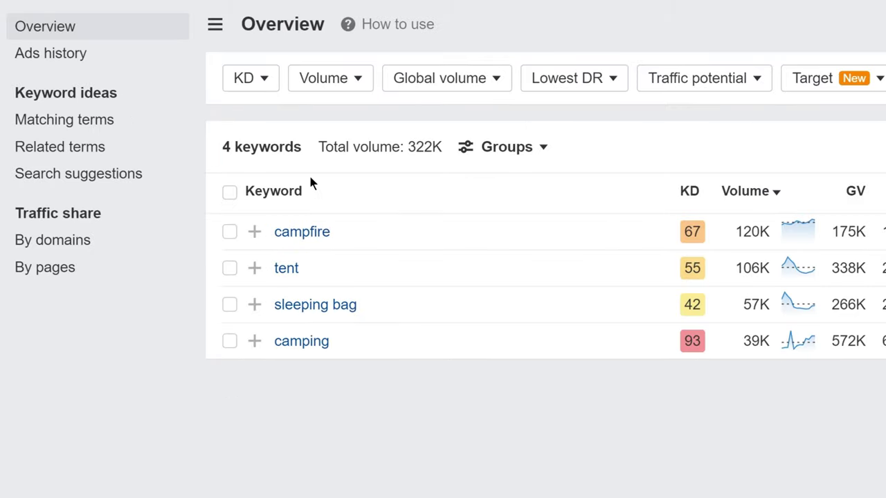
{"action": "left_click", "coordinate": [150, 130]}
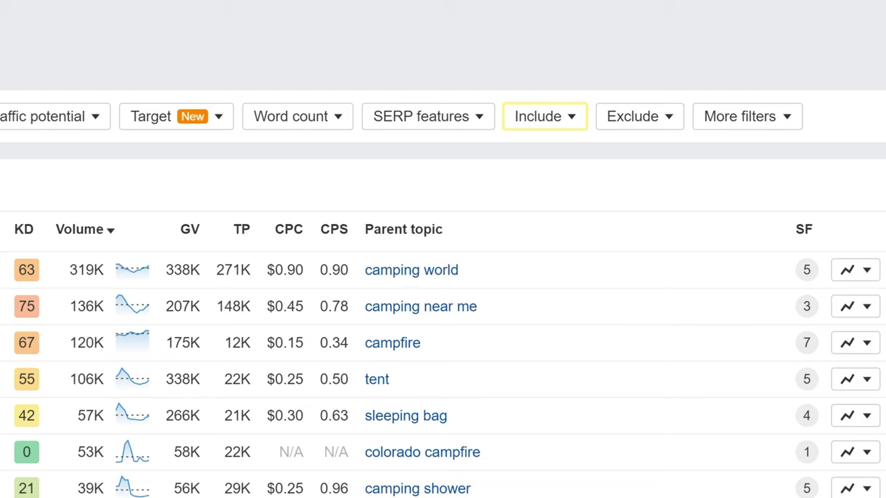
Filter the matching terms to include any of how, what, when, where, why, tutorial, tips and show the results.
{"action": "left_click", "coordinate": [521, 131]}
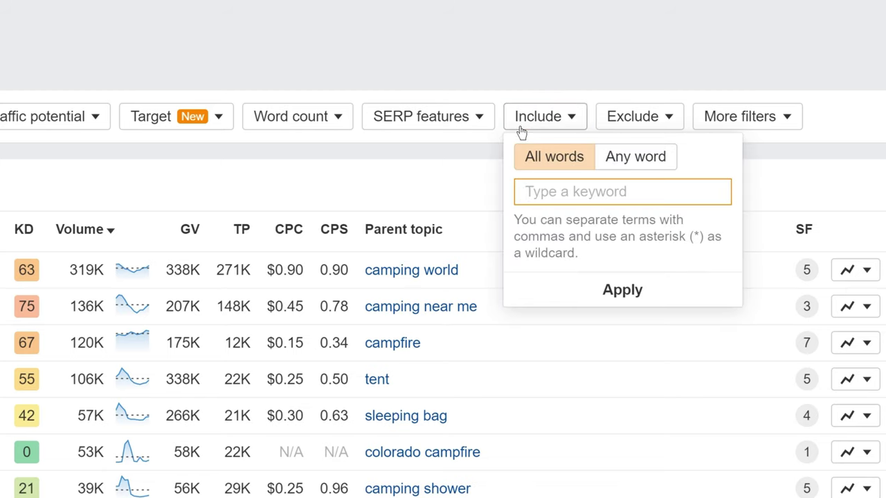
{"action": "type", "text": "how, what, when, wh"}
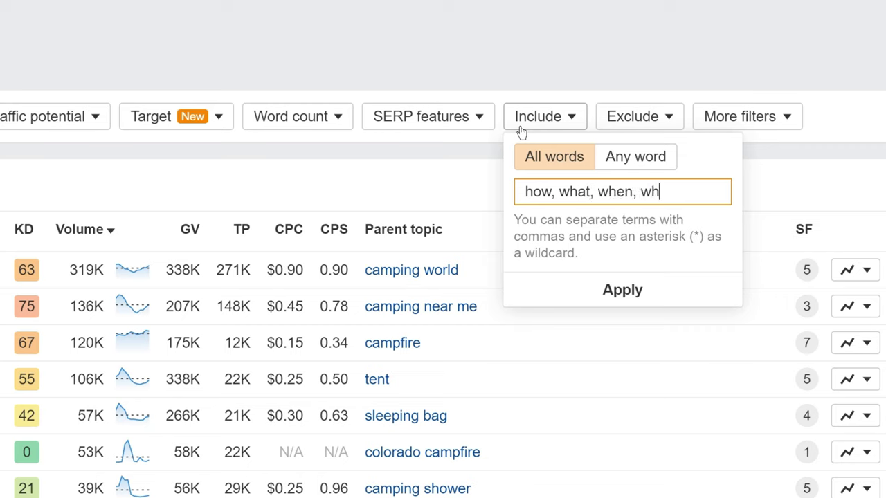
{"action": "type", "text": "ere, why, tutorial, "}
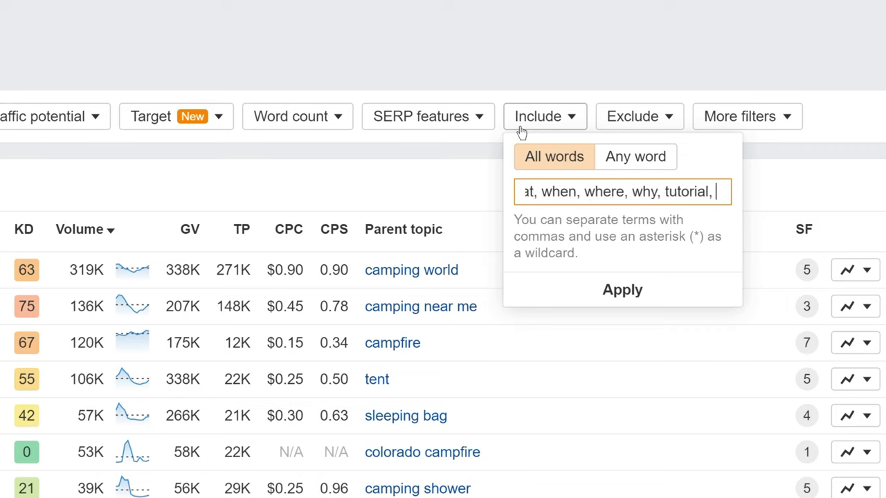
{"action": "type", "text": "tips"}
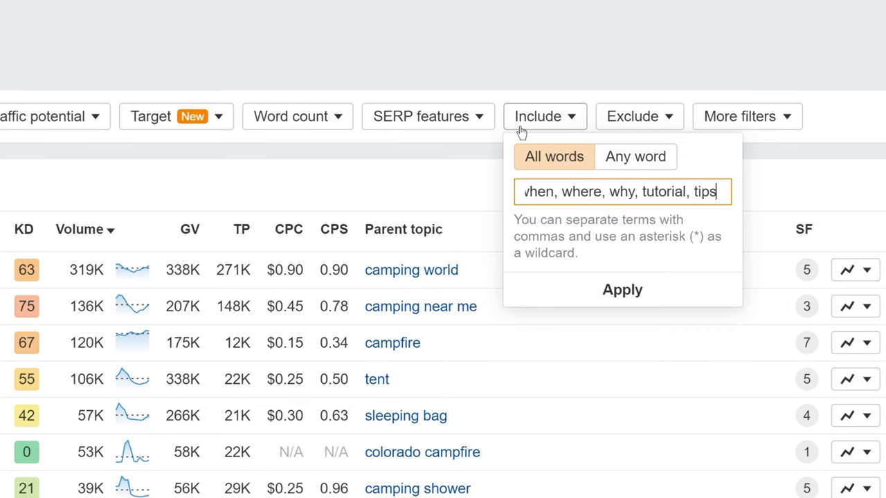
{"action": "left_click", "coordinate": [643, 153]}
{"action": "left_click", "coordinate": [669, 298]}
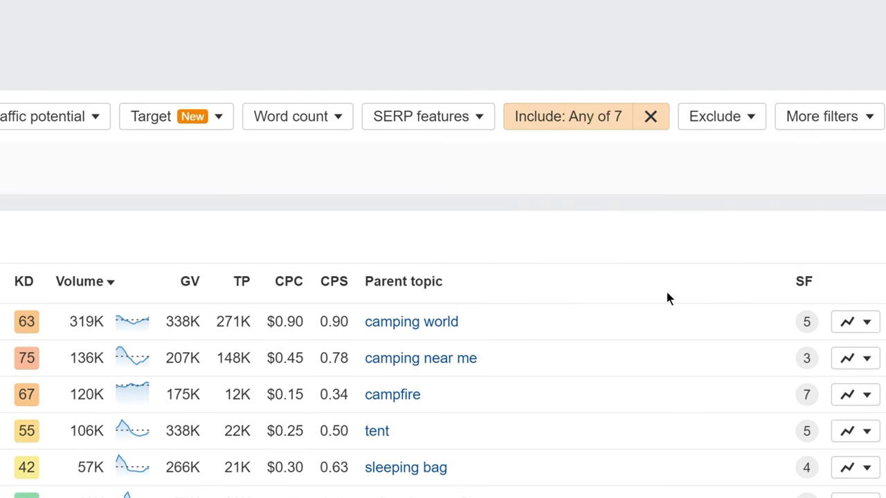
{"action": "left_click", "coordinate": [116, 179]}
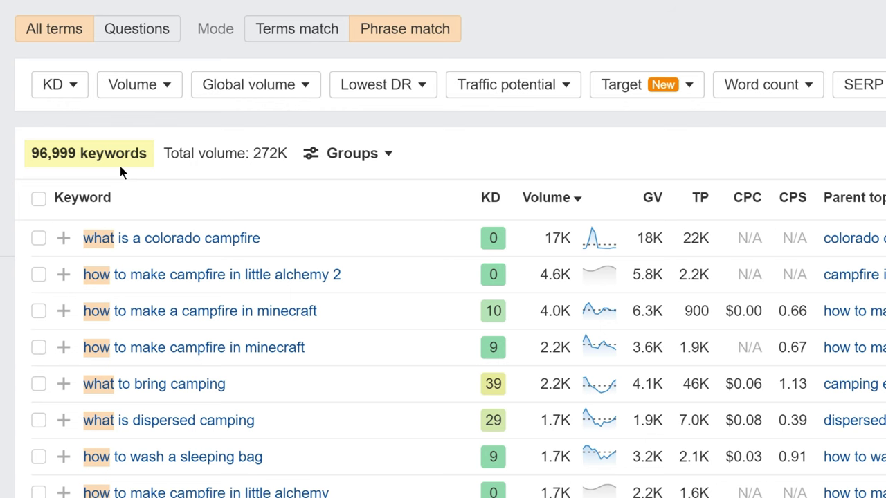
Change the Include filter to any of best, vs, review and show the results.
{"action": "left_click", "coordinate": [375, 94]}
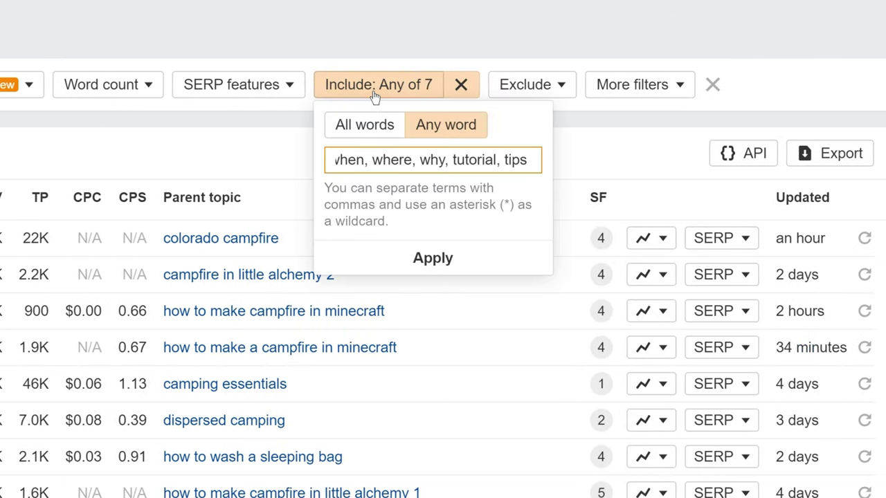
{"action": "key", "text": "ctrl+a"}
{"action": "type", "text": "best, "}
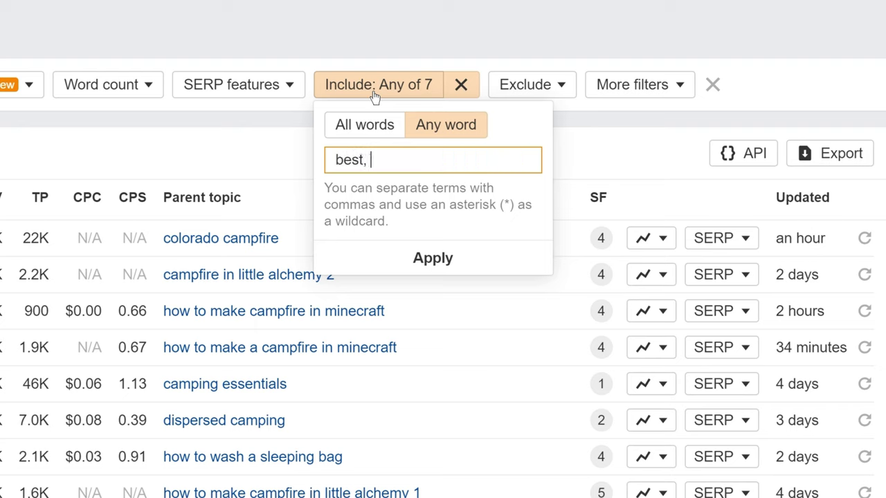
{"action": "type", "text": "vs, review"}
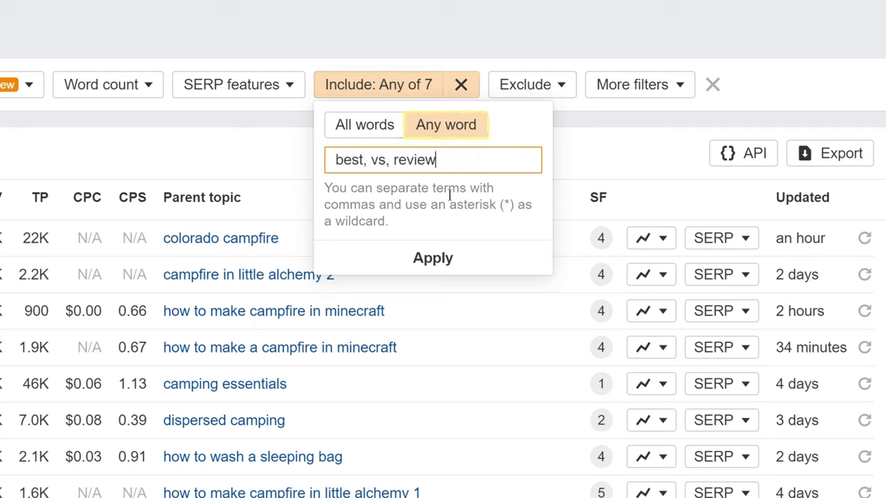
{"action": "left_click", "coordinate": [484, 266]}
{"action": "left_click", "coordinate": [80, 142]}
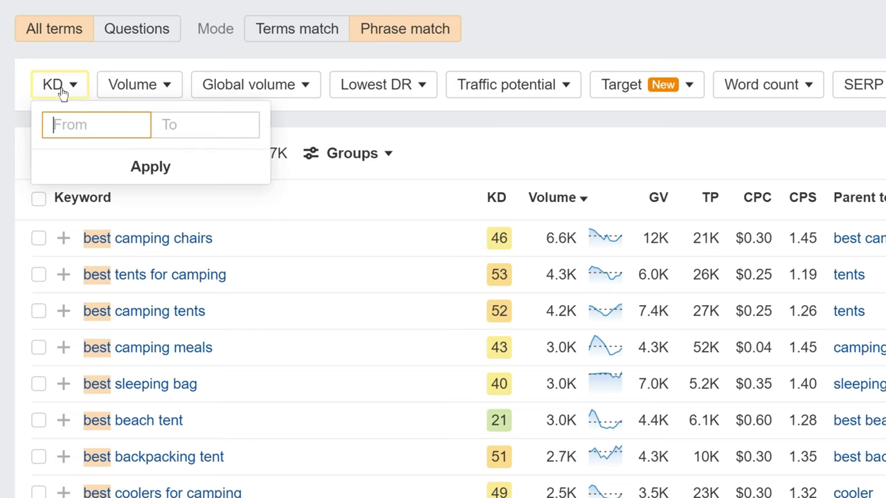
Filter the keywords to a maximum KD of 10 and show the results.
{"action": "left_click", "coordinate": [188, 125]}
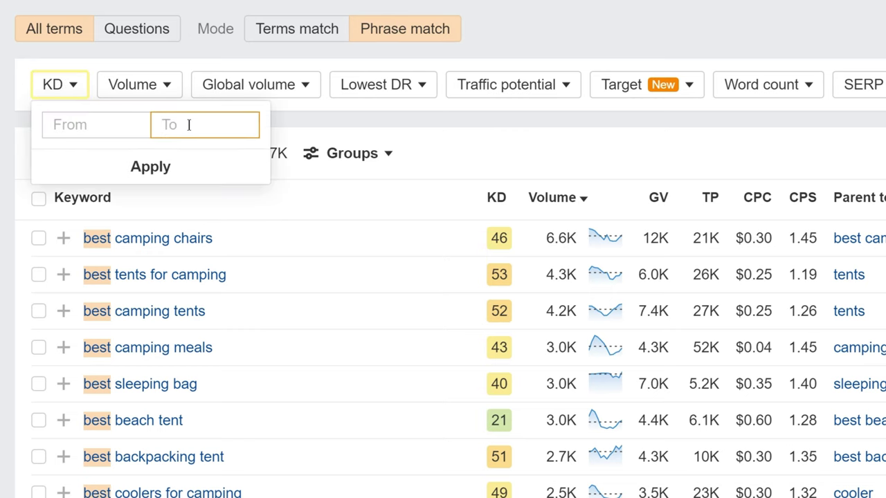
{"action": "type", "text": "10"}
{"action": "left_click", "coordinate": [181, 168]}
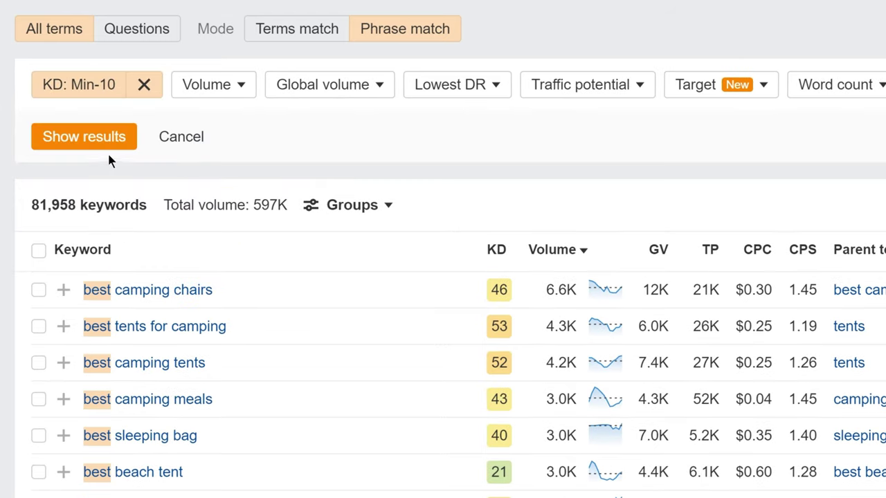
{"action": "left_click", "coordinate": [105, 143]}
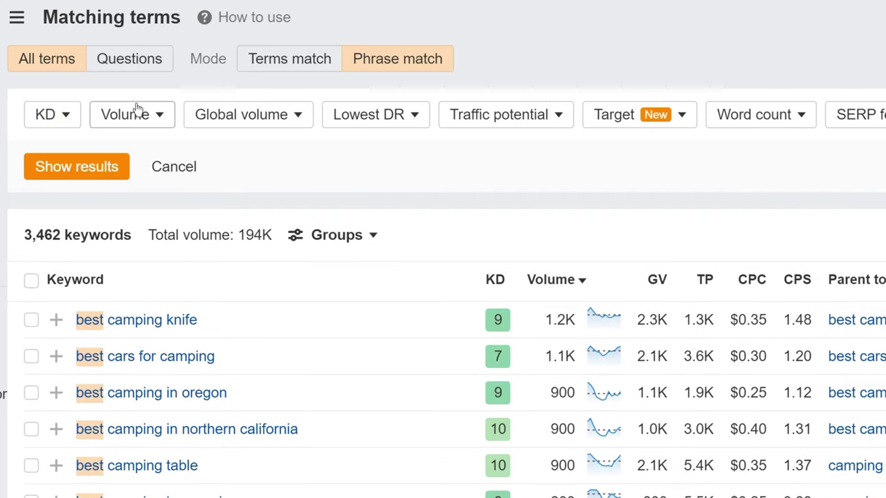
Replace the KD filter with a Lowest DR of up to 30 in the top 5, and open the SERP for best camping knife.
{"action": "left_click", "coordinate": [109, 164]}
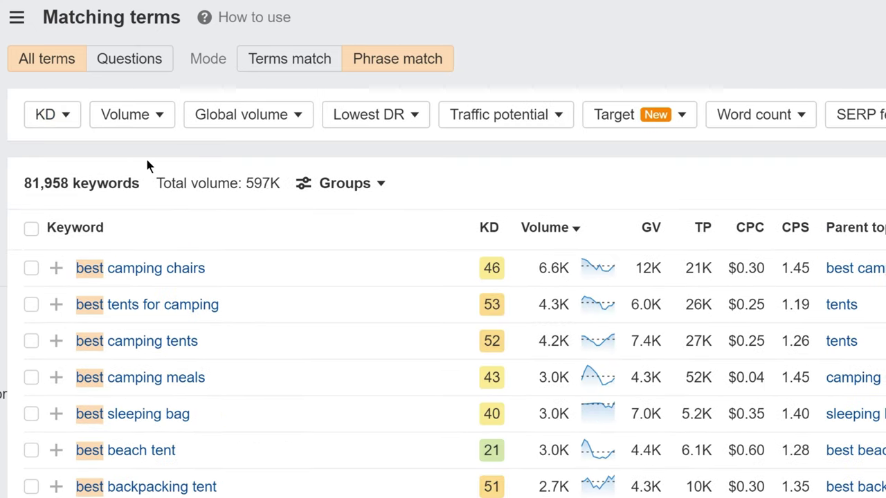
{"action": "left_click", "coordinate": [360, 118]}
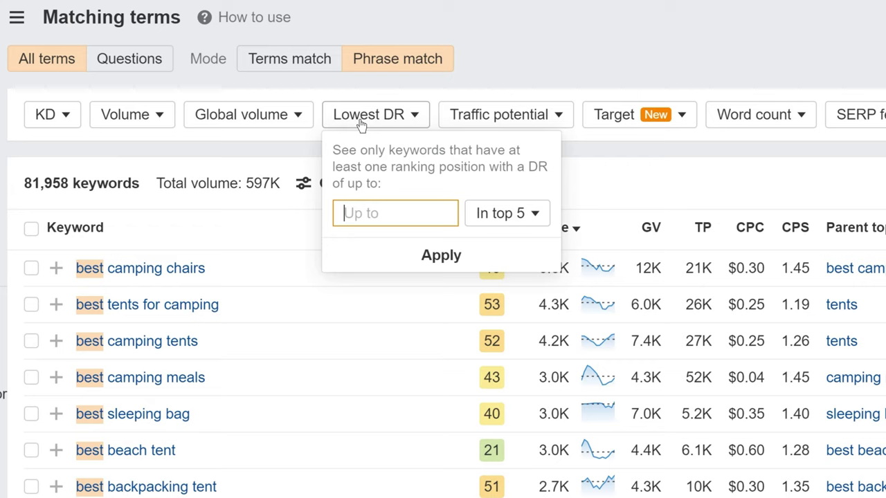
{"action": "type", "text": "30"}
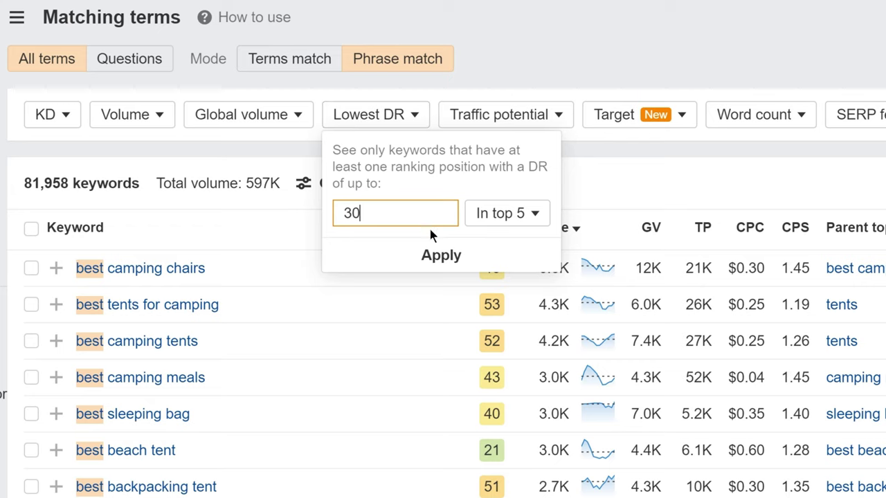
{"action": "left_click", "coordinate": [437, 253]}
{"action": "left_click", "coordinate": [103, 172]}
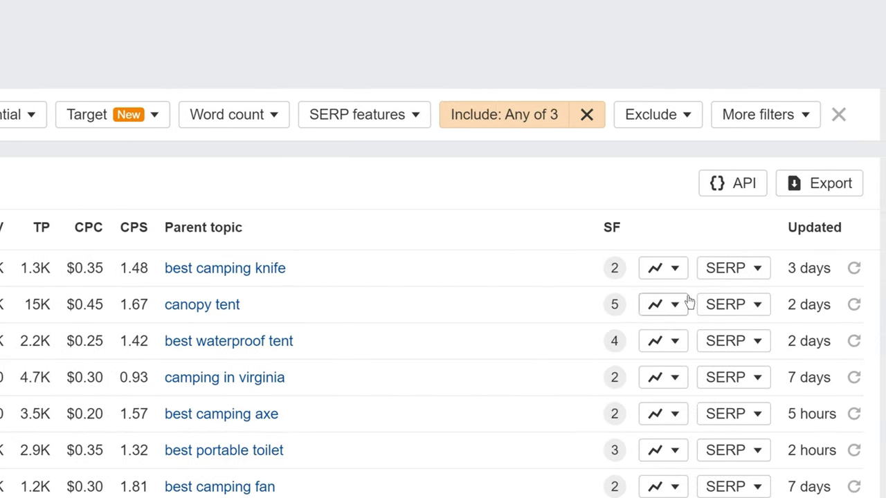
{"action": "left_click", "coordinate": [727, 267]}
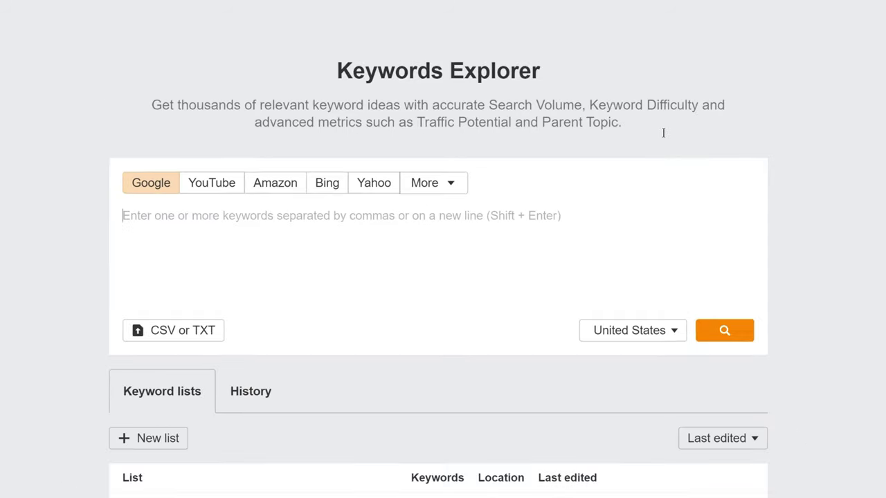
Search Keywords Explorer for the copied camping keyword list and keep the overview grouped by parent topic.
{"action": "key", "text": "ctrl+v"}
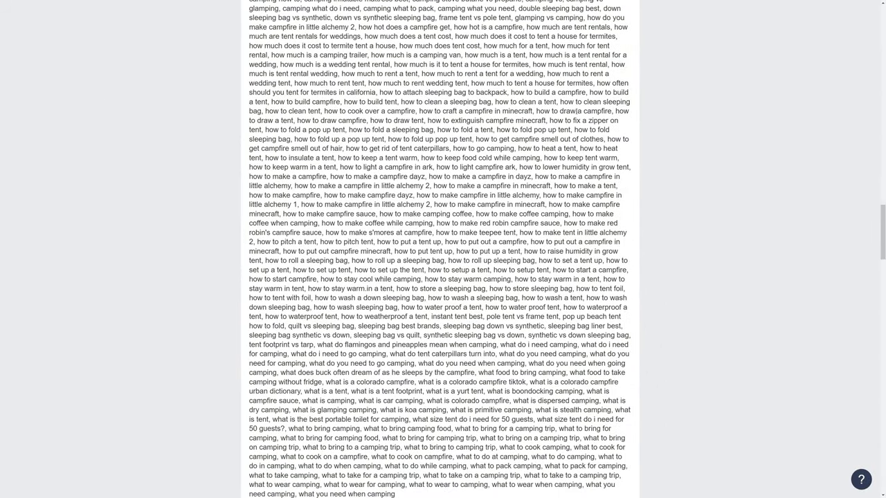
{"action": "key", "text": "Return"}
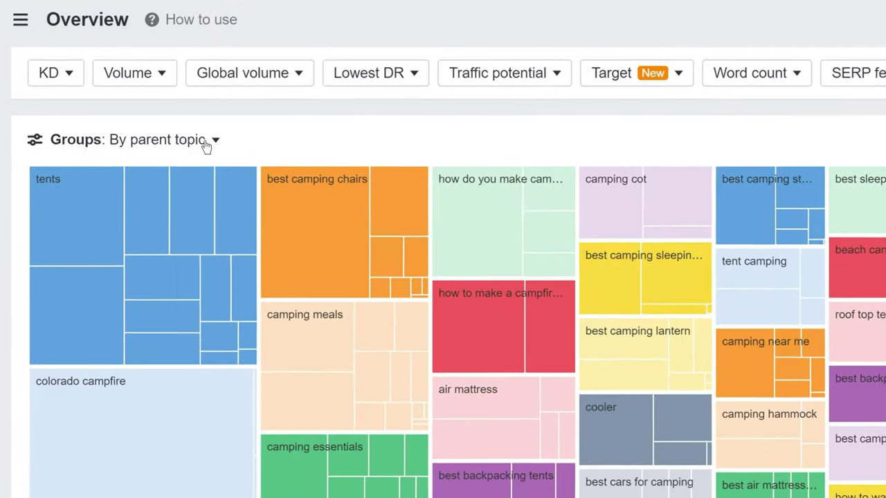
{"action": "left_click", "coordinate": [200, 124]}
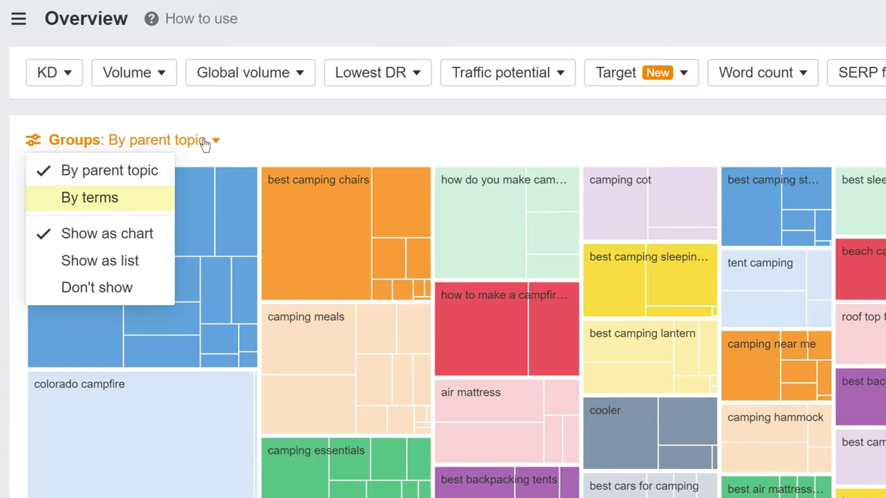
{"action": "key", "text": "Up"}
{"action": "key", "text": "Return"}
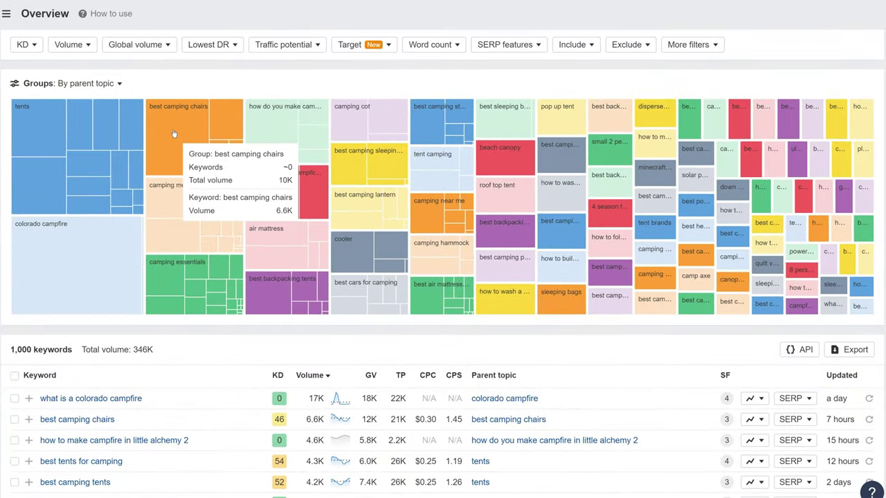
Open the best camping chairs parent topic group and look through the Traffic share by domains report.
{"action": "left_click", "coordinate": [311, 229]}
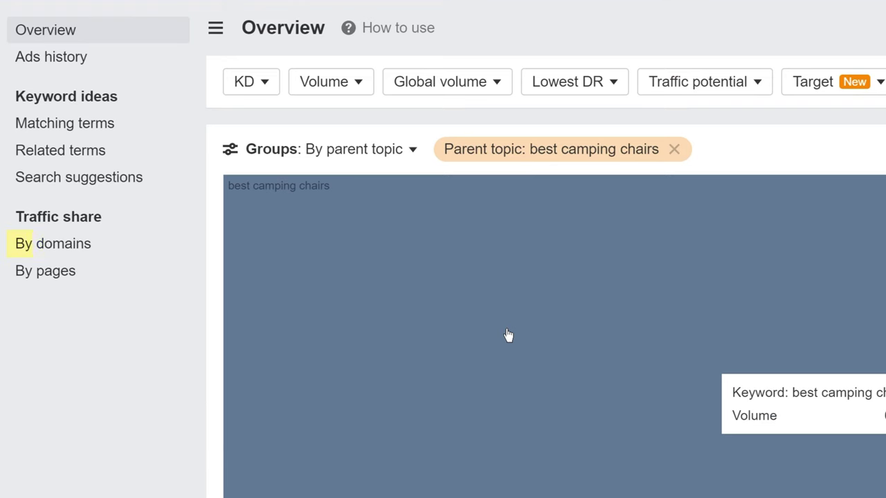
{"action": "left_click", "coordinate": [99, 253]}
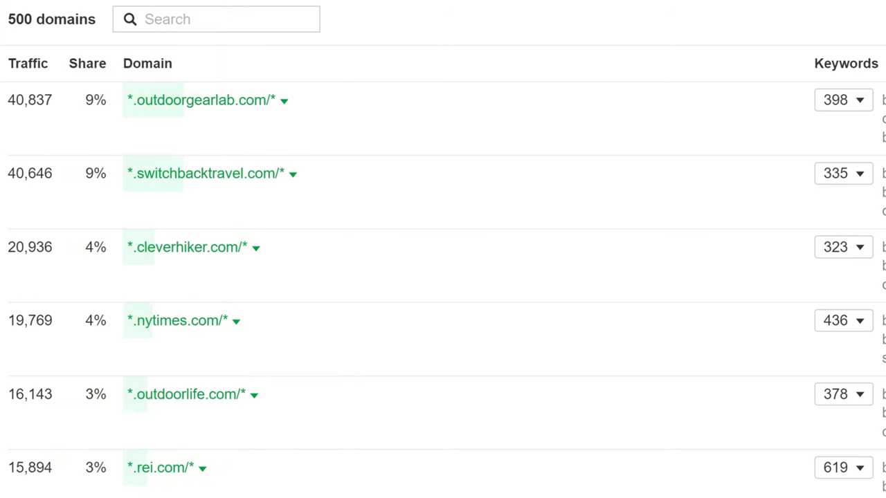
{"action": "scroll", "coordinate": [443, 276], "scroll_direction": "down", "scroll_amount": 5}
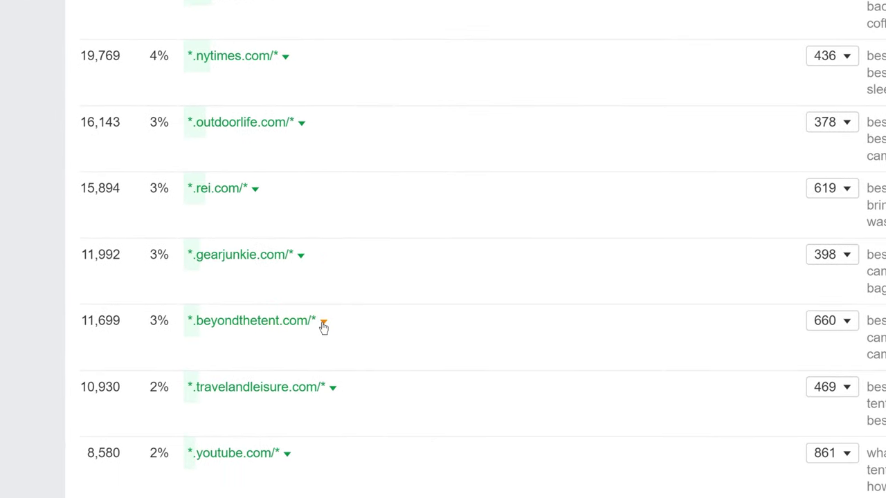
Open the Top pages report for beyondthetent.com from the domain list and look through it.
{"action": "left_click", "coordinate": [323, 323]}
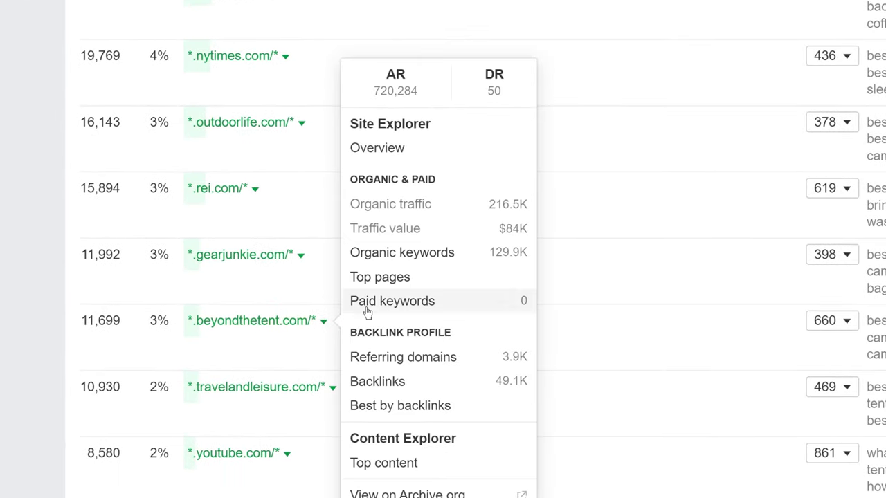
{"action": "left_click", "coordinate": [390, 279]}
{"action": "scroll", "coordinate": [237, 377], "scroll_direction": "down", "scroll_amount": 5}
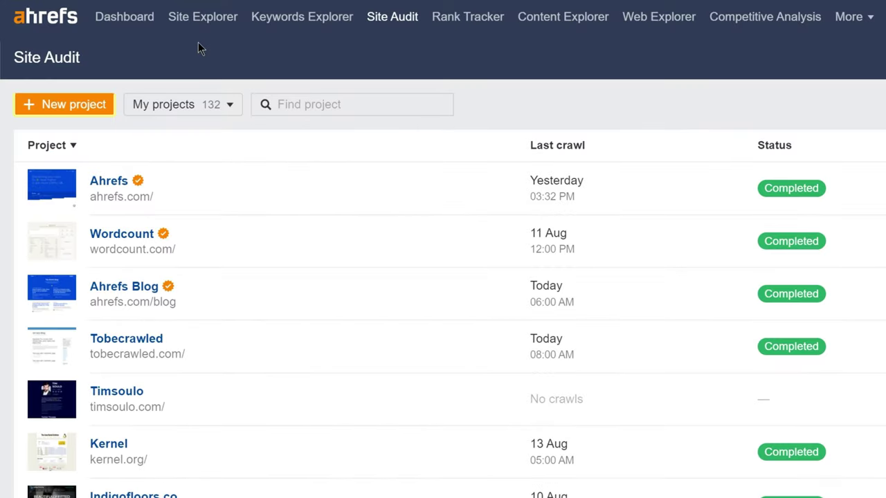
Manually add a new Site Audit project for ahrefs.com/blog/ and skip the ownership verification.
{"action": "left_click", "coordinate": [63, 105]}
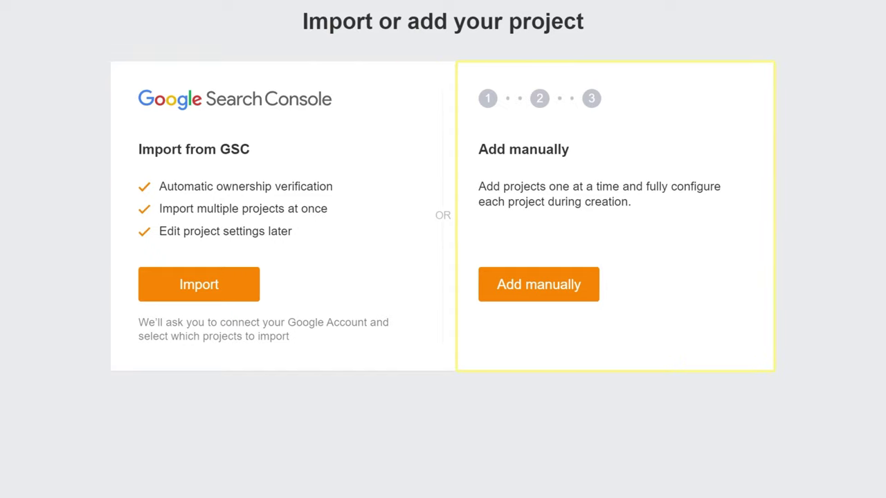
{"action": "left_click", "coordinate": [505, 285]}
{"action": "type", "text": "ahrefs.com/blog/"}
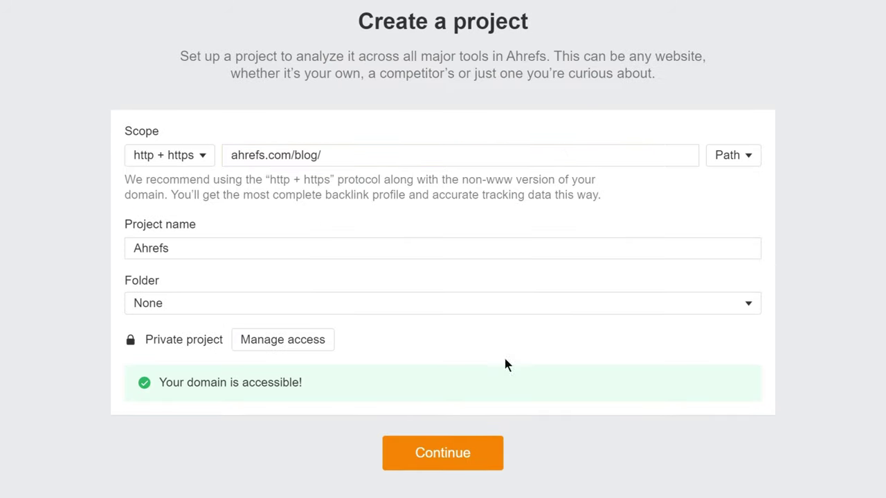
{"action": "left_click", "coordinate": [477, 446]}
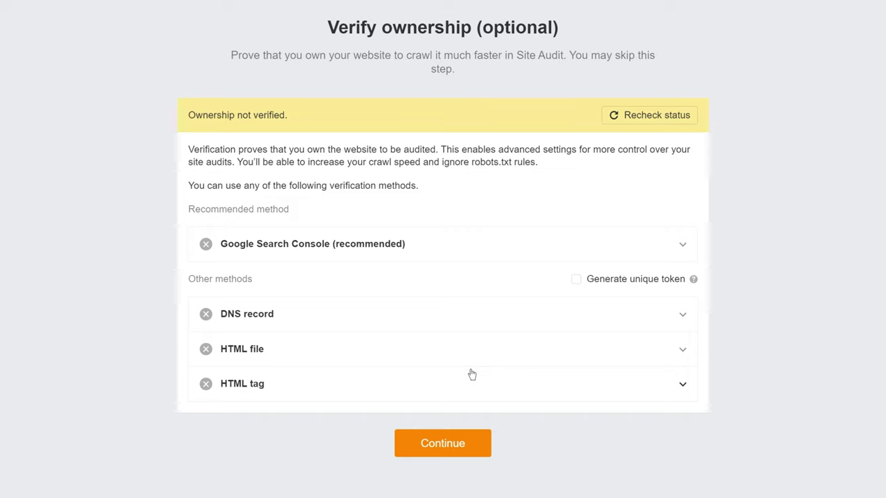
{"action": "left_click", "coordinate": [470, 445]}
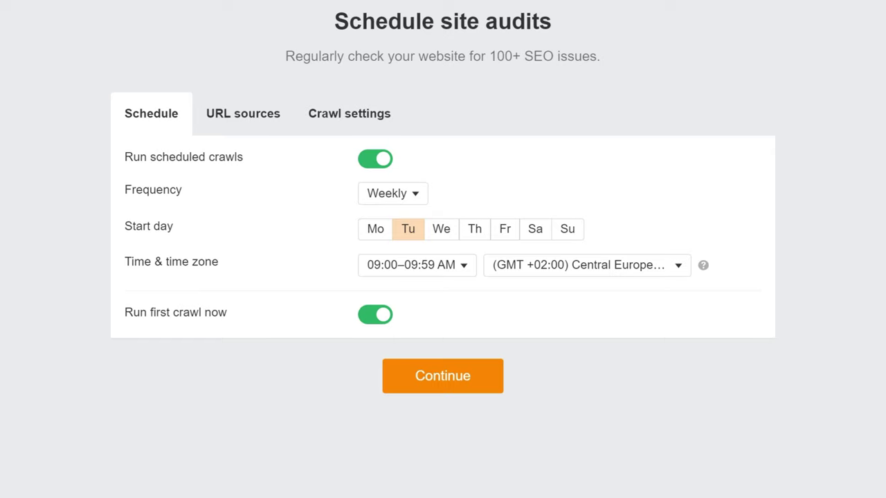
Enable Check HTTP status of external links in the crawl settings, finish the project setup and look over the audit overview.
{"action": "left_click", "coordinate": [347, 115]}
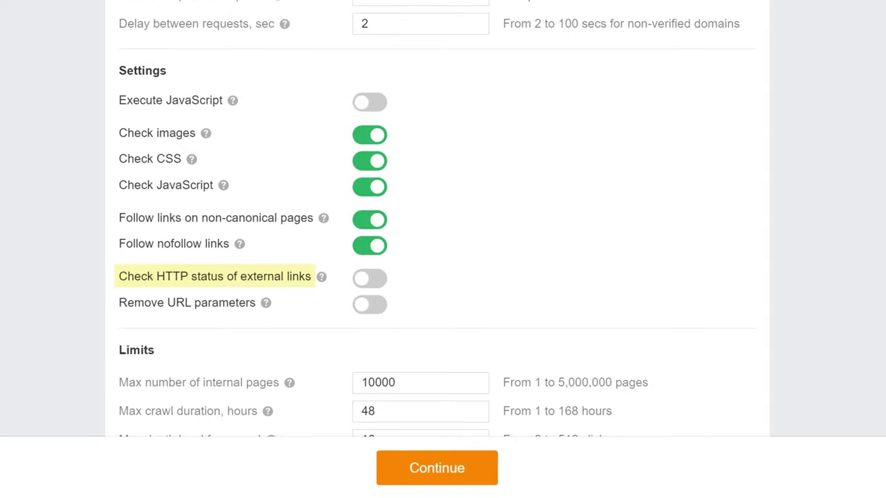
{"action": "left_click", "coordinate": [374, 281]}
{"action": "left_click", "coordinate": [446, 474]}
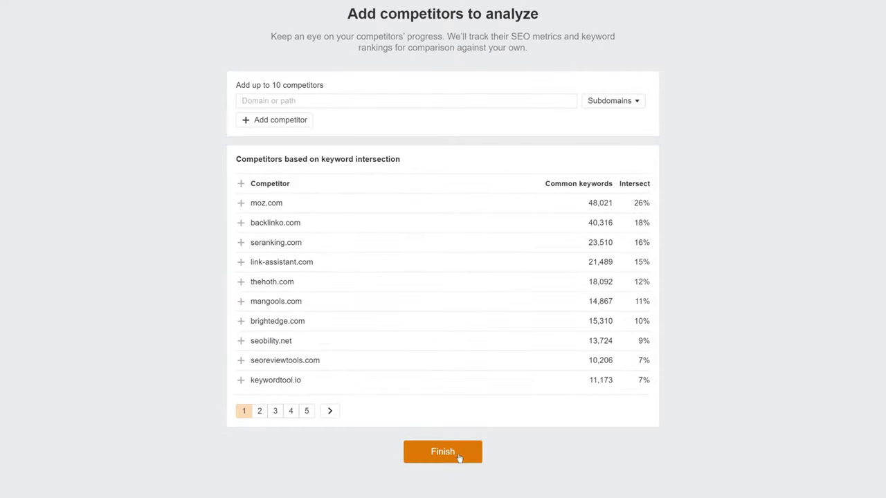
{"action": "left_click", "coordinate": [457, 455]}
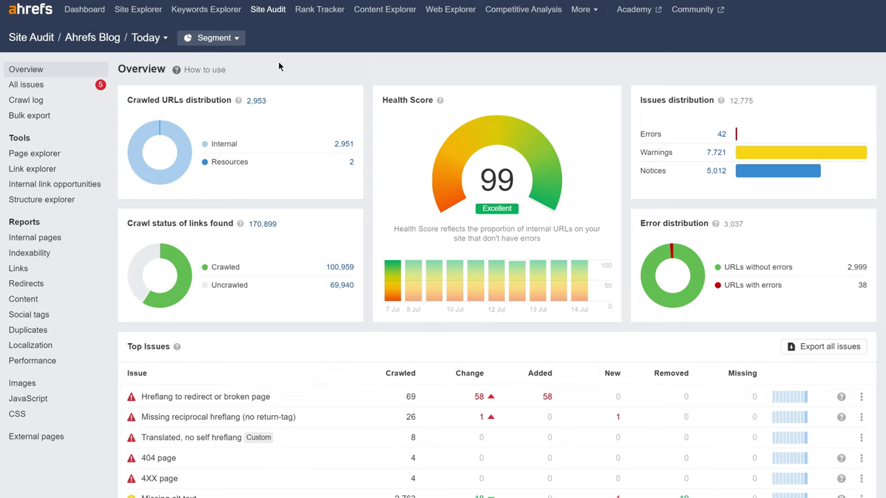
{"action": "scroll", "coordinate": [443, 249], "scroll_direction": "down", "scroll_amount": 7}
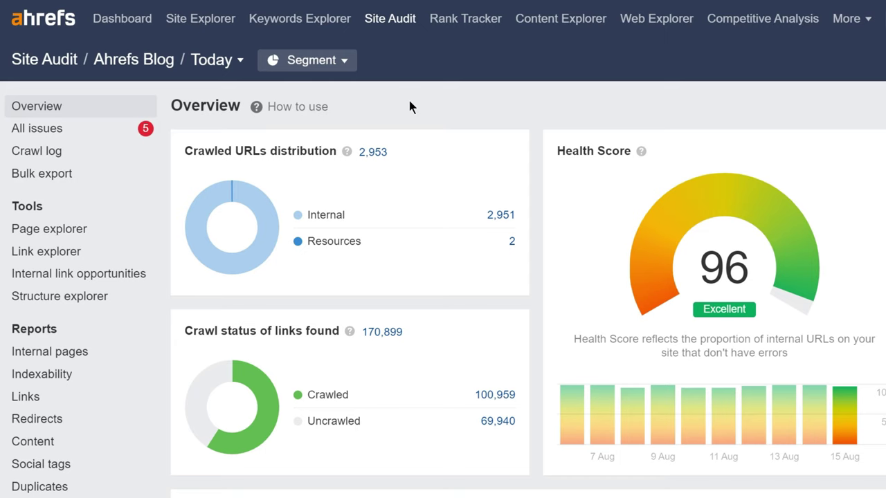
{"action": "left_click", "coordinate": [85, 130]}
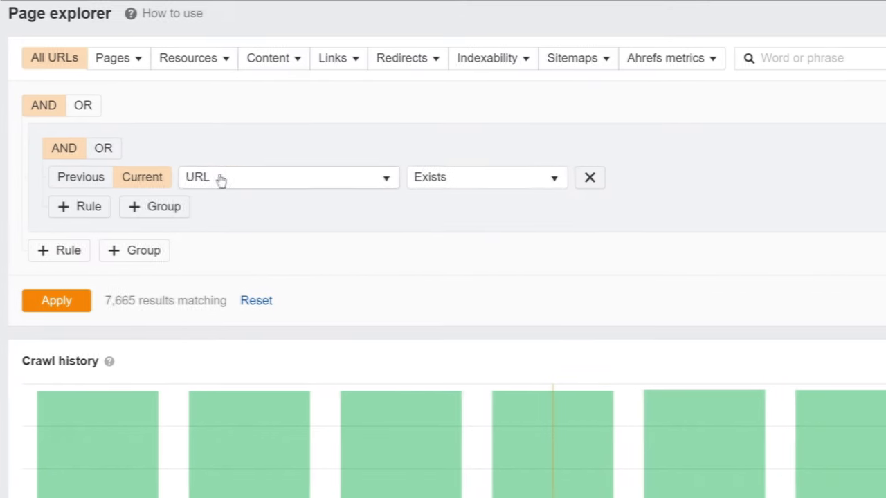
{"action": "left_click", "coordinate": [219, 179]}
{"action": "type", "text": "exter"}
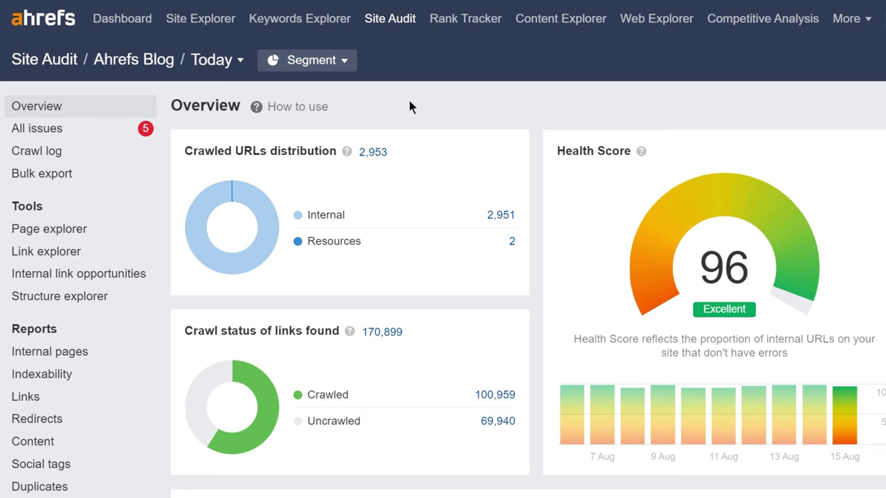
Open the All issues report for the Ahrefs Blog audit and look through the listed issues.
{"action": "left_click", "coordinate": [83, 130]}
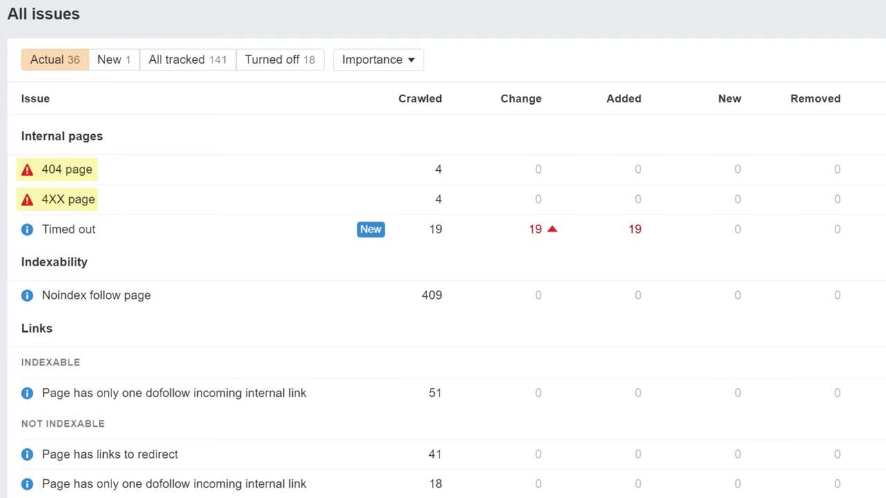
{"action": "scroll", "coordinate": [442, 276], "scroll_direction": "down", "scroll_amount": 5}
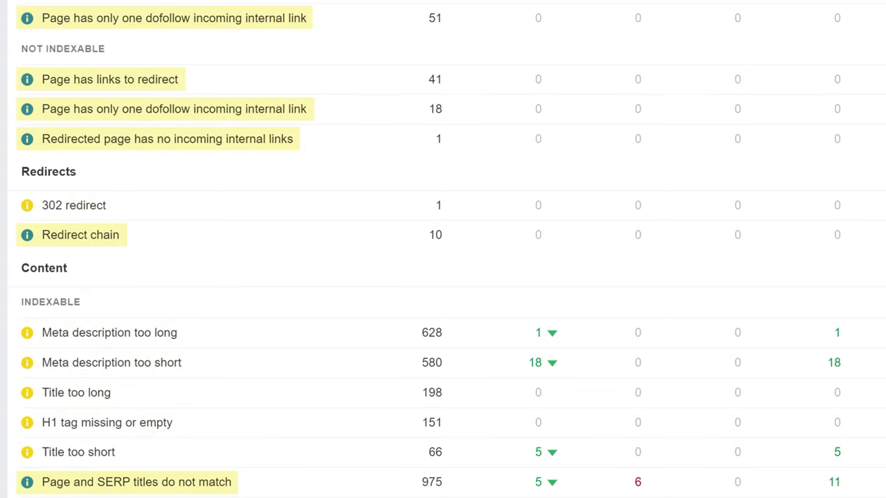
{"action": "scroll", "coordinate": [826, 144], "scroll_direction": "up", "scroll_amount": 1}
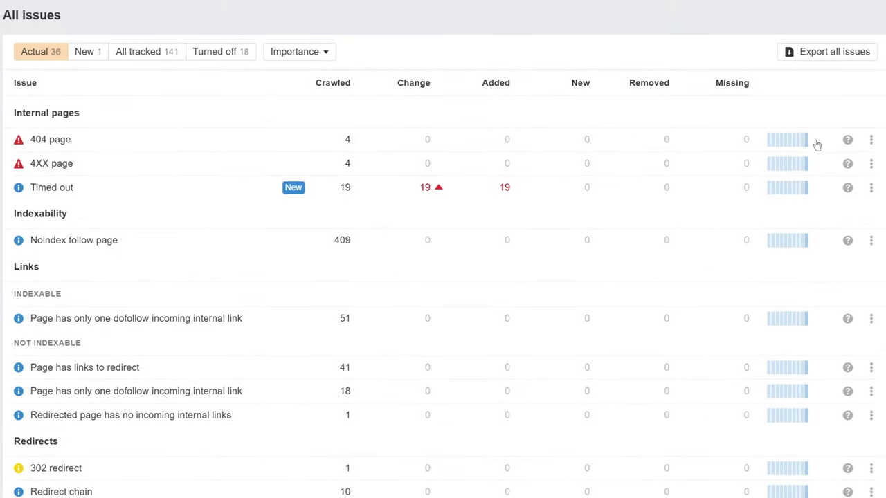
Read the issue details and fix advice for the 404 page issue and open its list of affected URLs.
{"action": "left_click", "coordinate": [848, 139]}
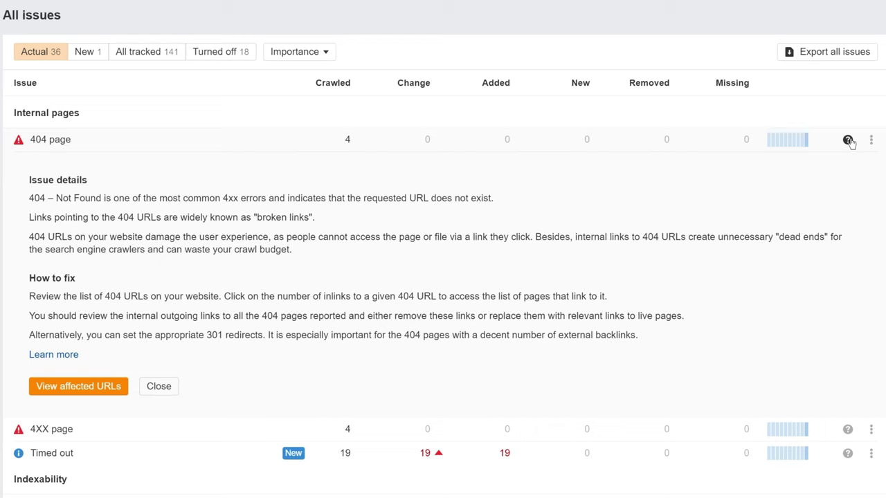
{"action": "left_click", "coordinate": [347, 141]}
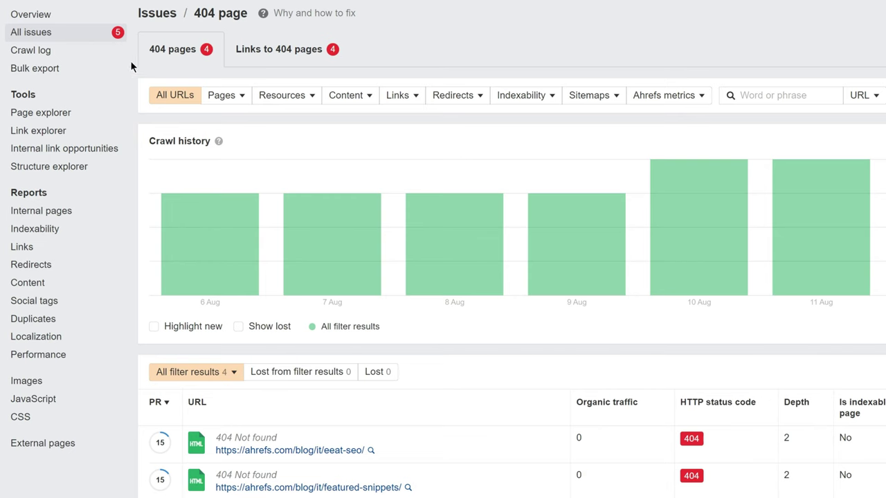
Return to All issues and open the advanced filter in Page explorer for the Ahrefs Blog audit.
{"action": "left_click", "coordinate": [72, 40]}
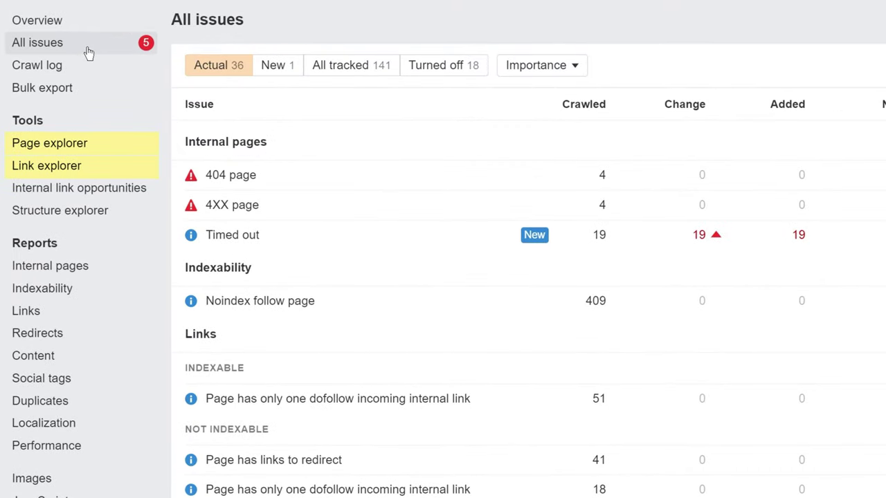
{"action": "left_click", "coordinate": [108, 150]}
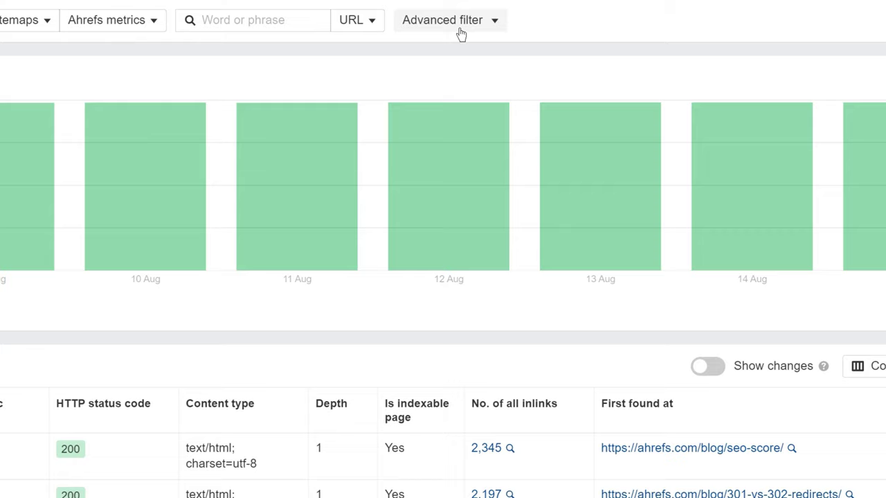
{"action": "left_click", "coordinate": [461, 34]}
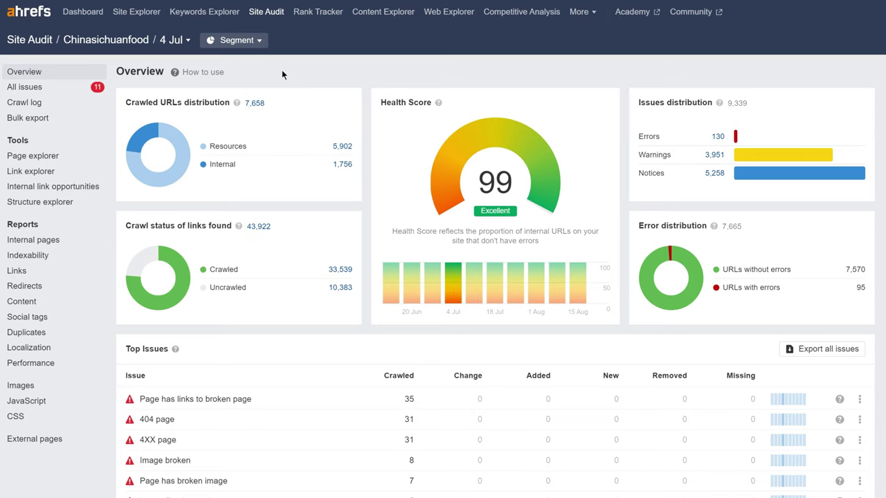
Open the advanced filter in Page explorer for the Chinasichuanfood audit and replace the default rule with a rule group.
{"action": "left_click", "coordinate": [91, 159]}
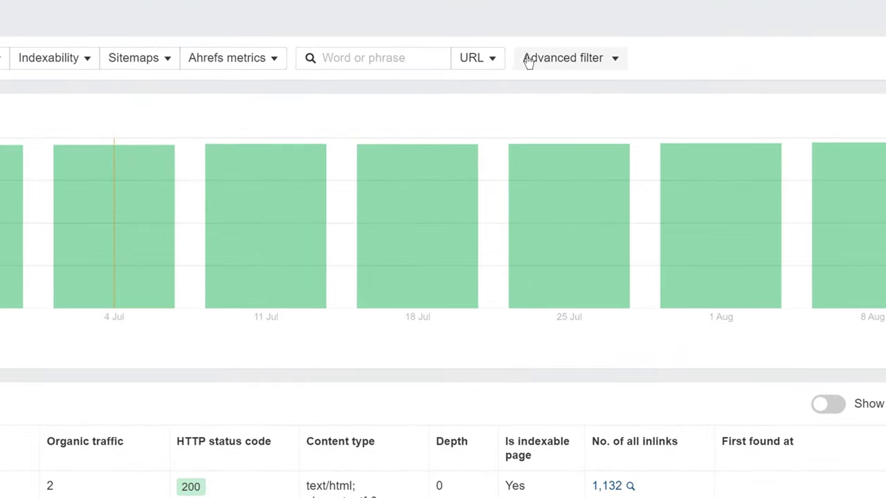
{"action": "left_click", "coordinate": [540, 59]}
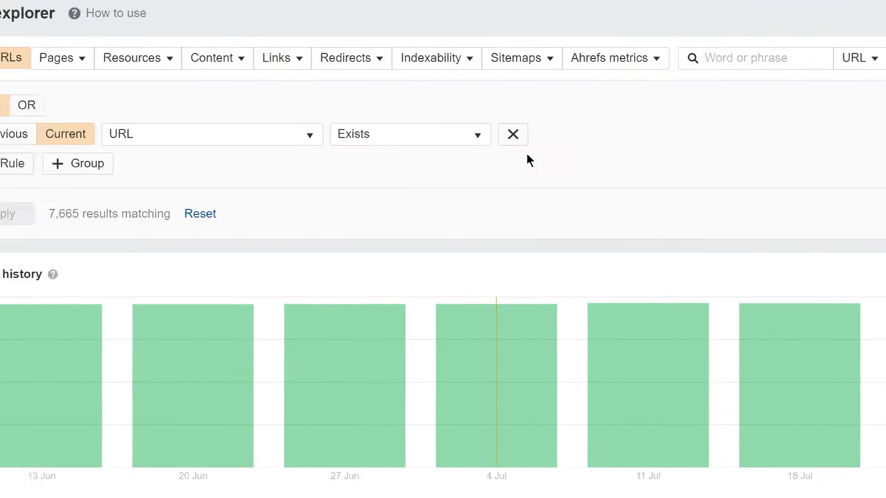
{"action": "left_click", "coordinate": [569, 137]}
{"action": "left_click", "coordinate": [134, 132]}
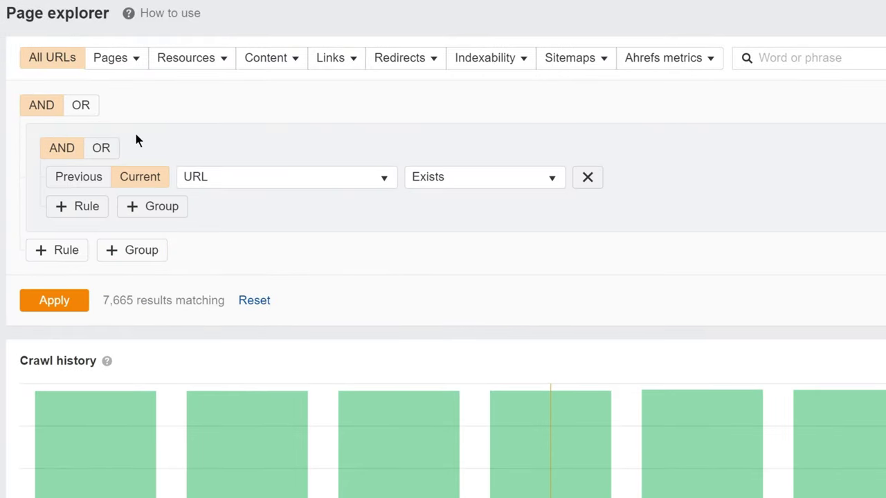
Set the grouped rule to External outlinks Contains amzn.to.
{"action": "left_click", "coordinate": [207, 177]}
{"action": "type", "text": "exter"}
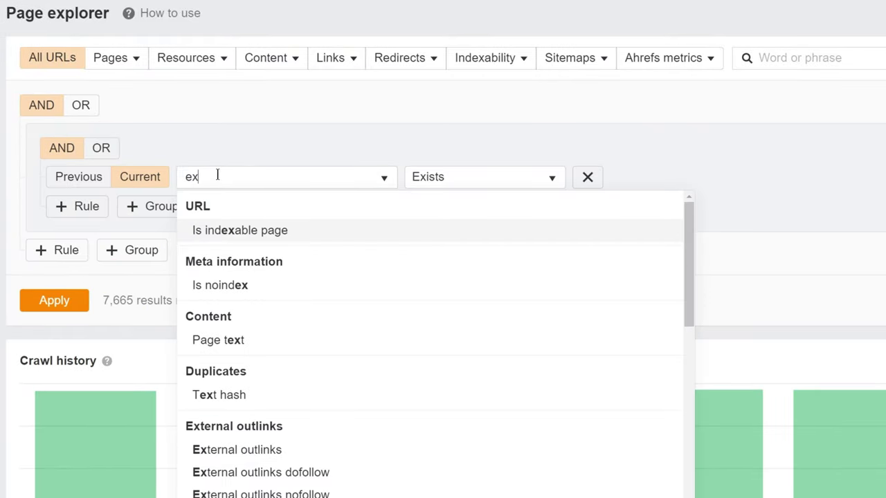
{"action": "left_click", "coordinate": [264, 231]}
{"action": "left_click", "coordinate": [467, 175]}
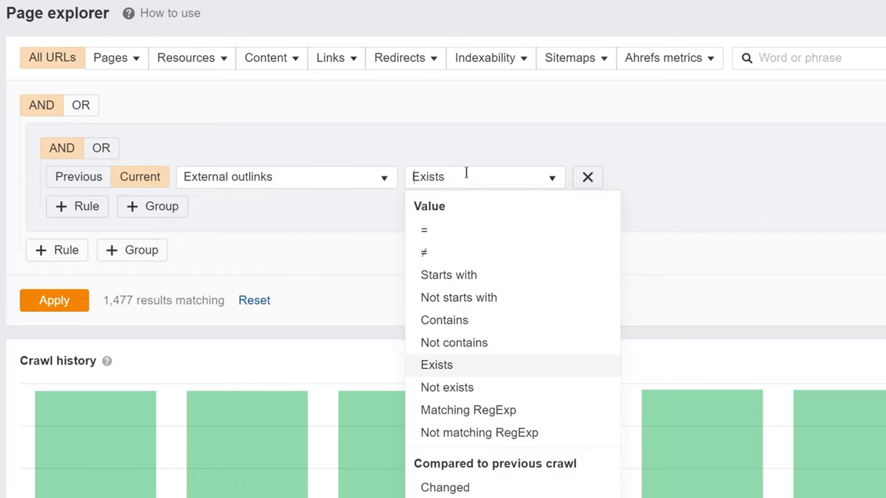
{"action": "left_click", "coordinate": [473, 320]}
{"action": "type", "text": "amzn.to"}
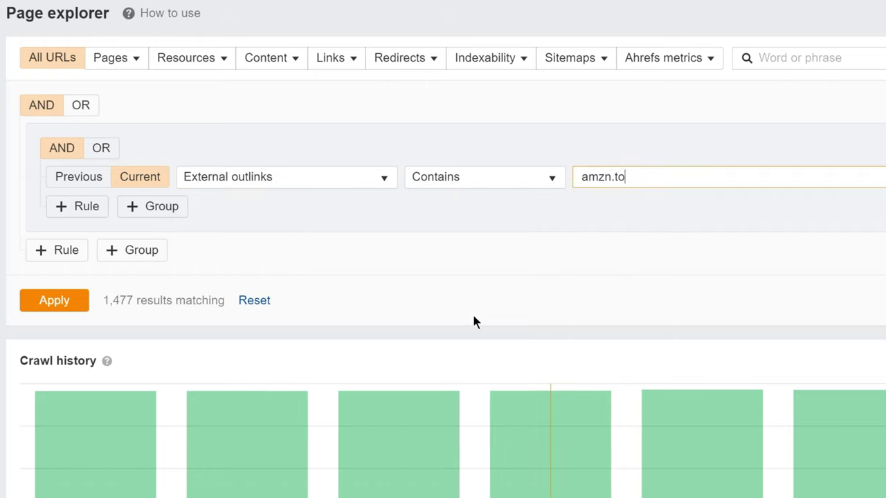
Add a second grouped rule for External outlinks Contains amazon.com and combine the two rules with OR.
{"action": "left_click", "coordinate": [76, 206]}
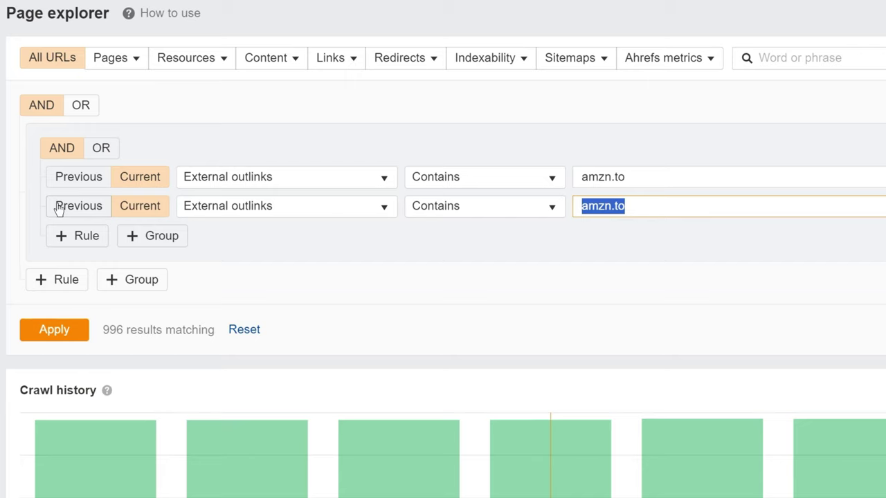
{"action": "type", "text": "amazo"}
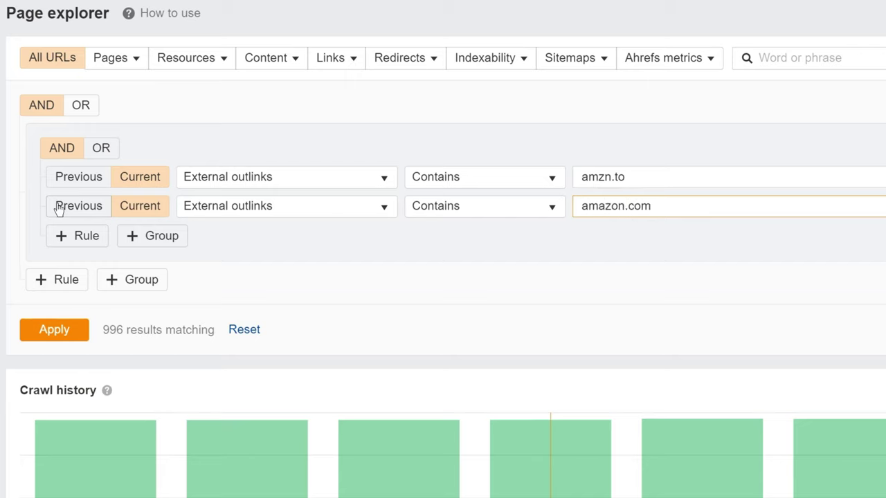
{"action": "type", "text": "n.com"}
{"action": "left_click", "coordinate": [101, 151]}
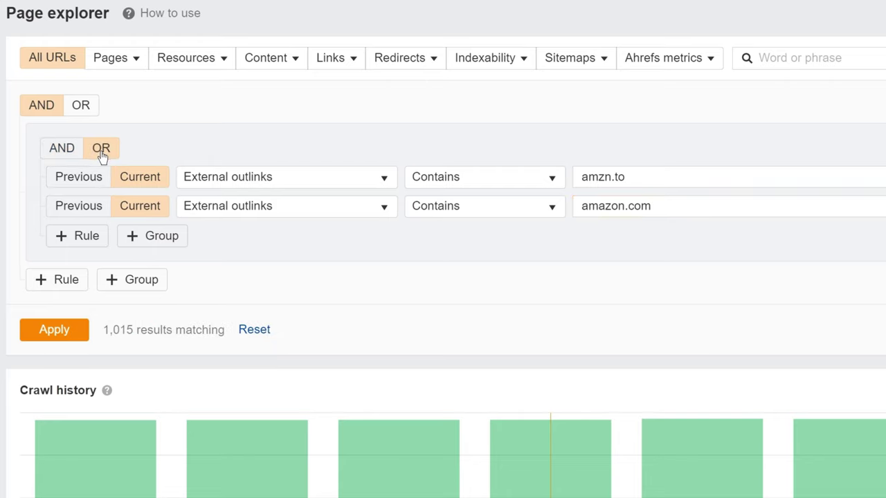
Add a rule outside the group for Organic traffic ≥ 1000 and apply the advanced filter.
{"action": "left_click", "coordinate": [66, 280]}
{"action": "left_click", "coordinate": [198, 283]}
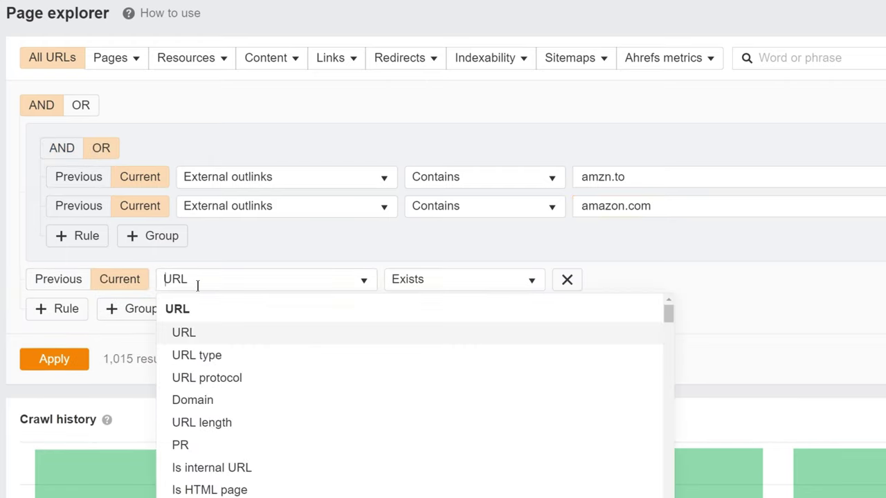
{"action": "type", "text": "tra"}
{"action": "left_click", "coordinate": [292, 335]}
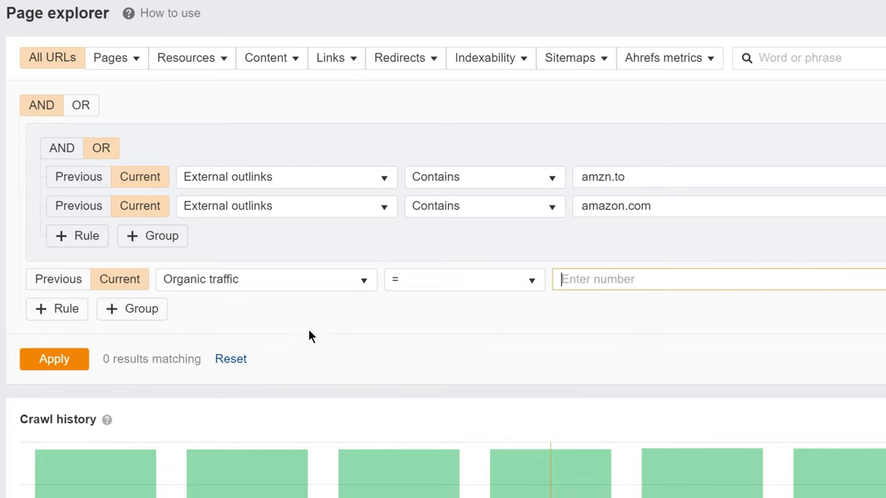
{"action": "left_click", "coordinate": [420, 281]}
{"action": "left_click", "coordinate": [426, 437]}
{"action": "type", "text": "1000"}
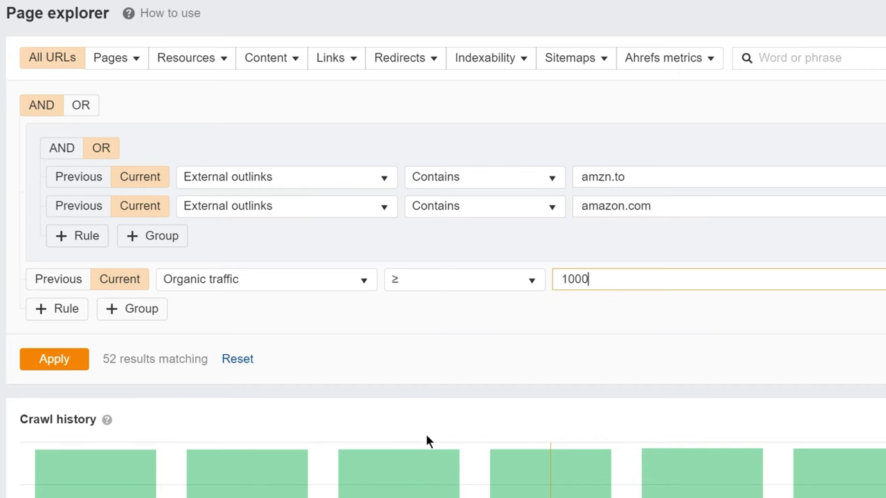
{"action": "left_click", "coordinate": [73, 367]}
Look through the data fields available for advanced filter rules, from URL to link fields.
{"action": "scroll", "coordinate": [74, 368], "scroll_direction": "down", "scroll_amount": 10}
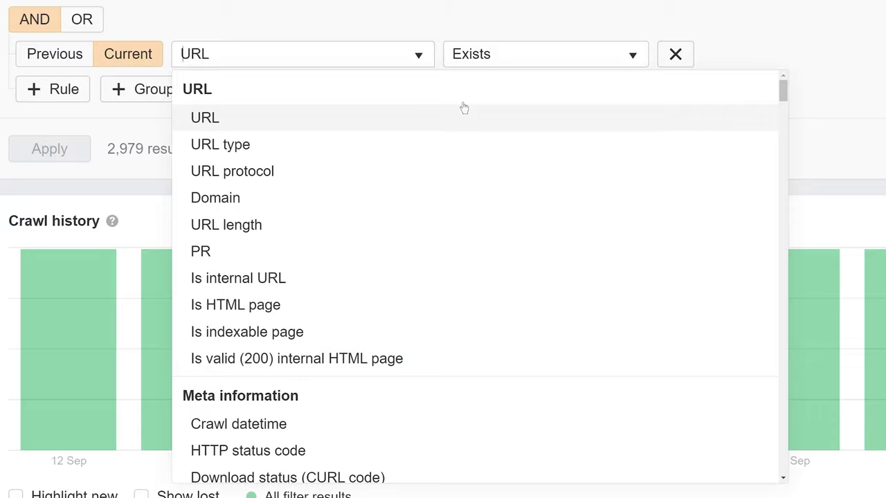
{"action": "scroll", "coordinate": [553, 144], "scroll_direction": "down", "scroll_amount": 15}
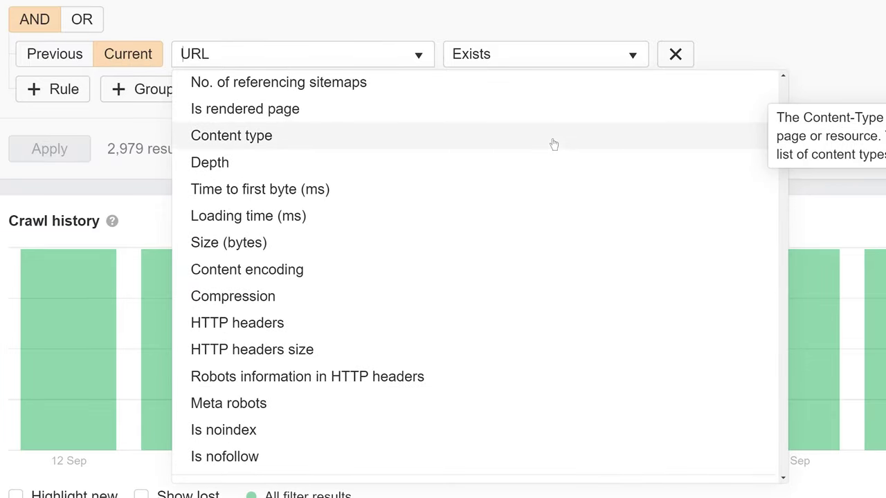
{"action": "scroll", "coordinate": [553, 145], "scroll_direction": "down", "scroll_amount": 20}
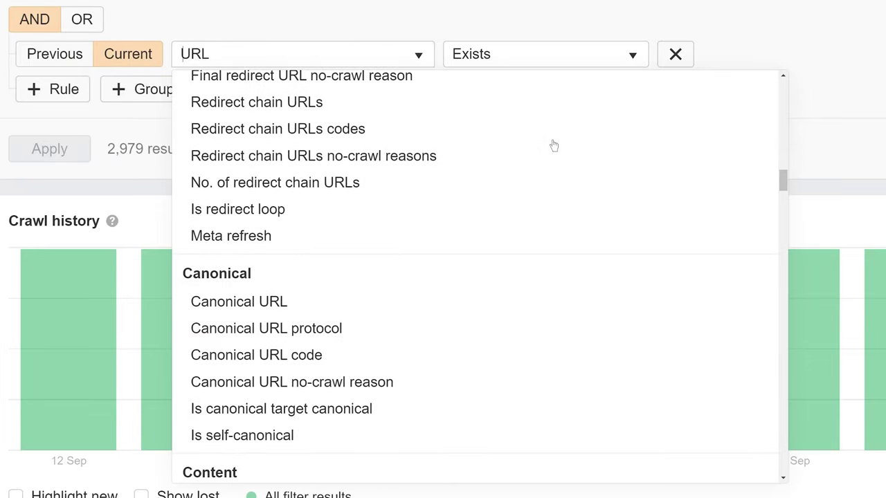
{"action": "scroll", "coordinate": [554, 146], "scroll_direction": "down", "scroll_amount": 10}
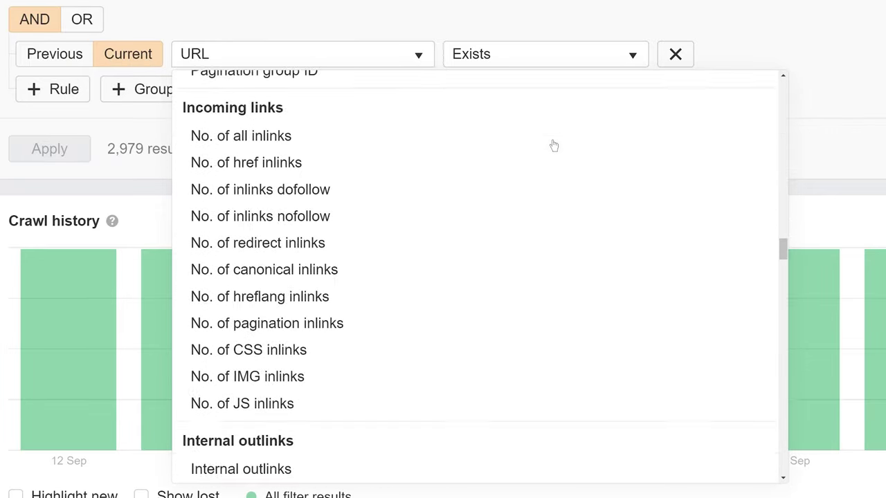
{"action": "scroll", "coordinate": [553, 145], "scroll_direction": "down", "scroll_amount": 8}
{"action": "scroll", "coordinate": [553, 146], "scroll_direction": "down", "scroll_amount": 12}
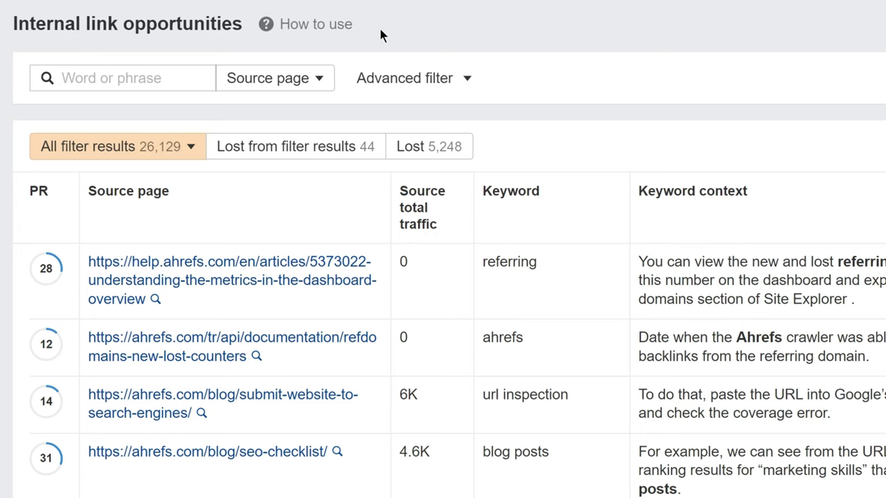
Filter the Internal link opportunities report by Target page for the URL ending in keyword-research/.
{"action": "left_click", "coordinate": [274, 77]}
{"action": "left_click", "coordinate": [271, 138]}
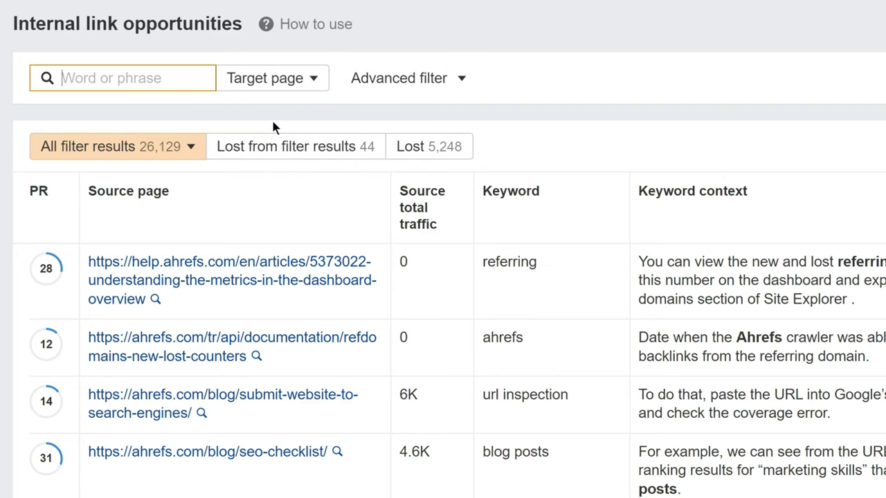
{"action": "key", "text": "ctrl+v"}
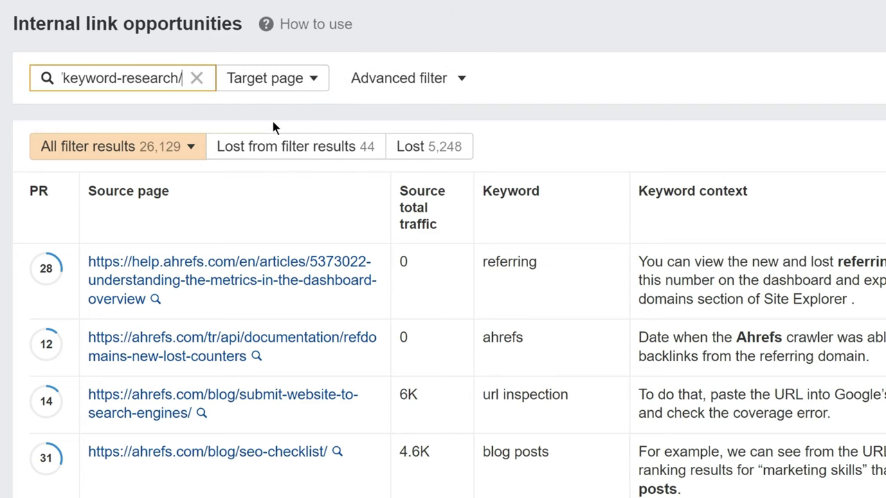
{"action": "key", "text": "Return"}
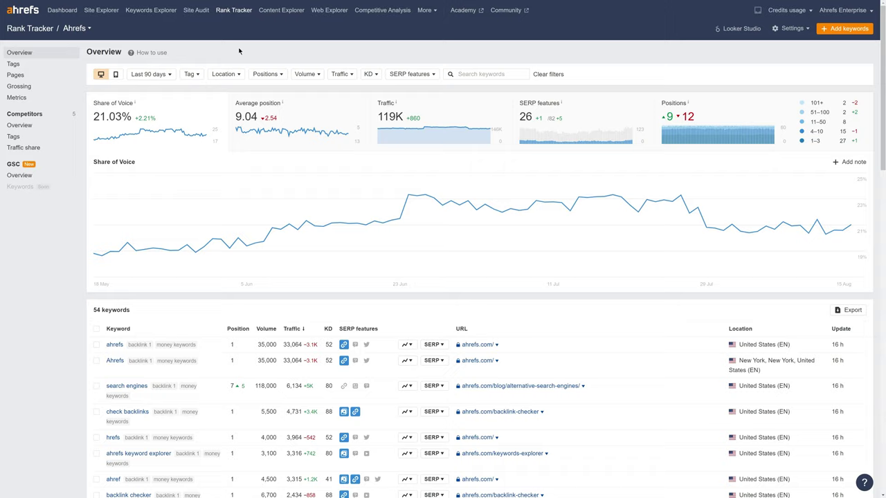
Review the Location and Tag filter options in the Rank Tracker overview and open the Competitors Overview report.
{"action": "left_click", "coordinate": [237, 74]}
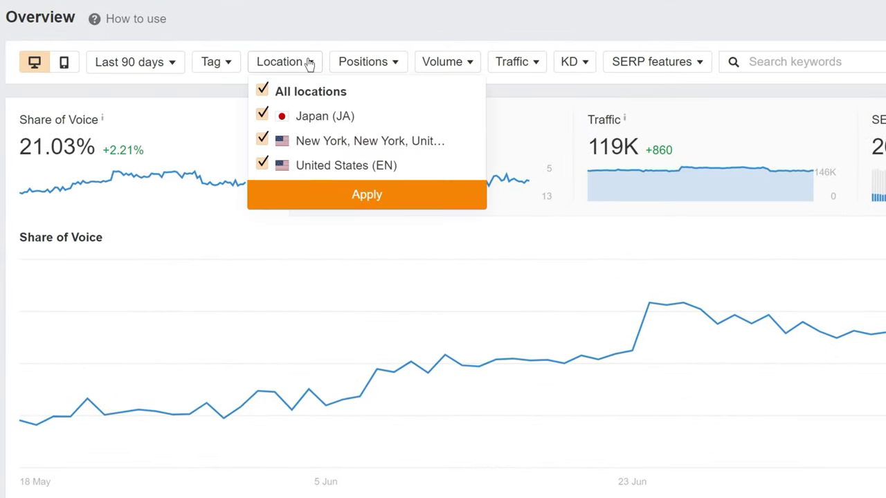
{"action": "left_click", "coordinate": [308, 64]}
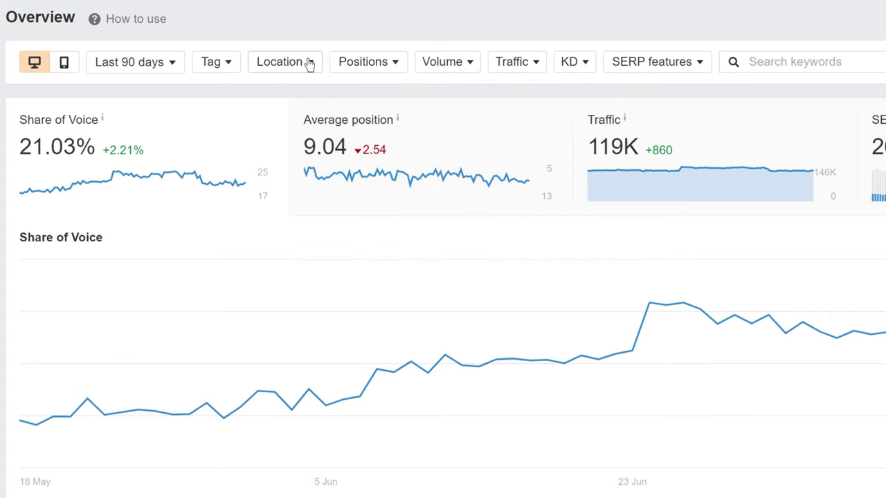
{"action": "left_click", "coordinate": [218, 70]}
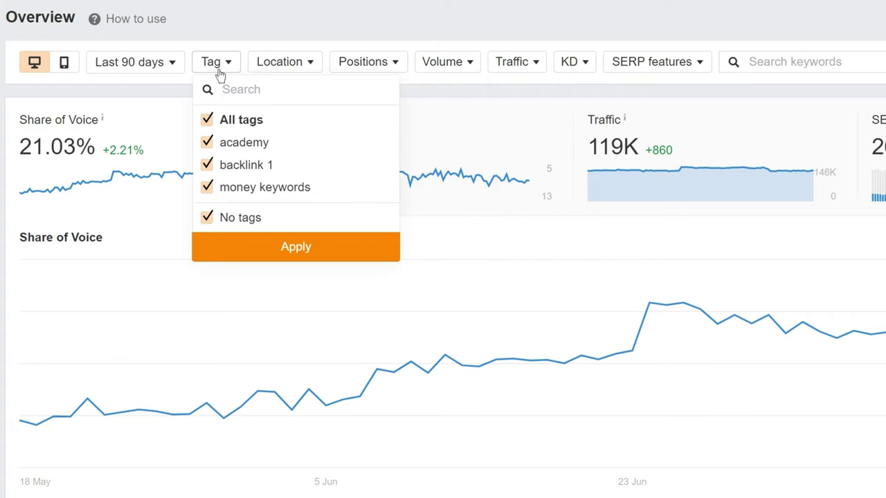
{"action": "left_click", "coordinate": [218, 73]}
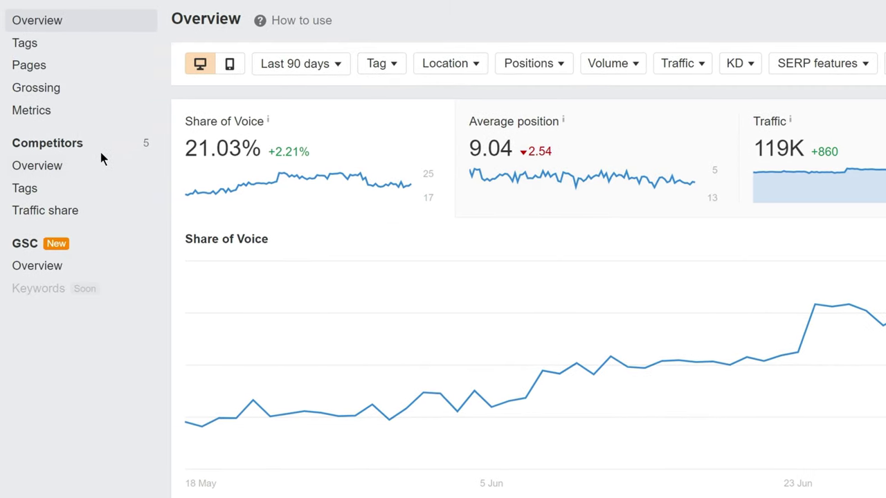
{"action": "left_click", "coordinate": [80, 166]}
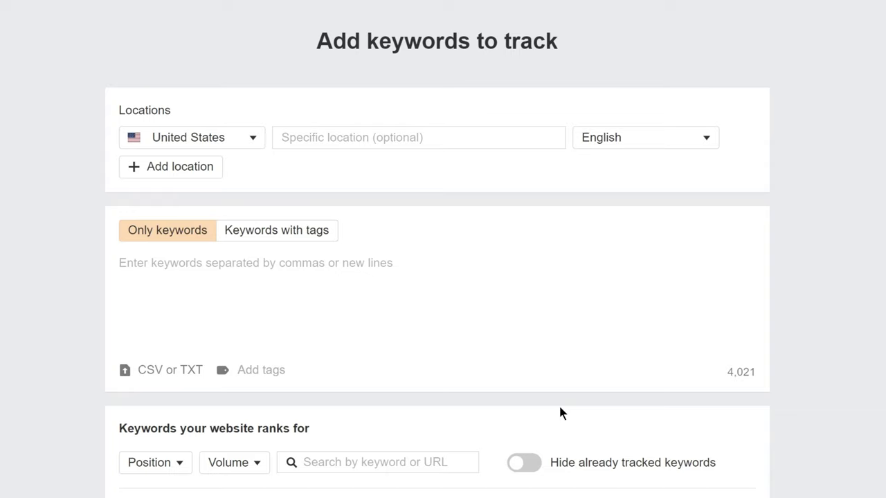
Set the tracking location to Chicago, Illinois, and enter the keywords ahrefs, seo and marketing.
{"action": "left_click", "coordinate": [451, 141]}
{"action": "type", "text": "ch"}
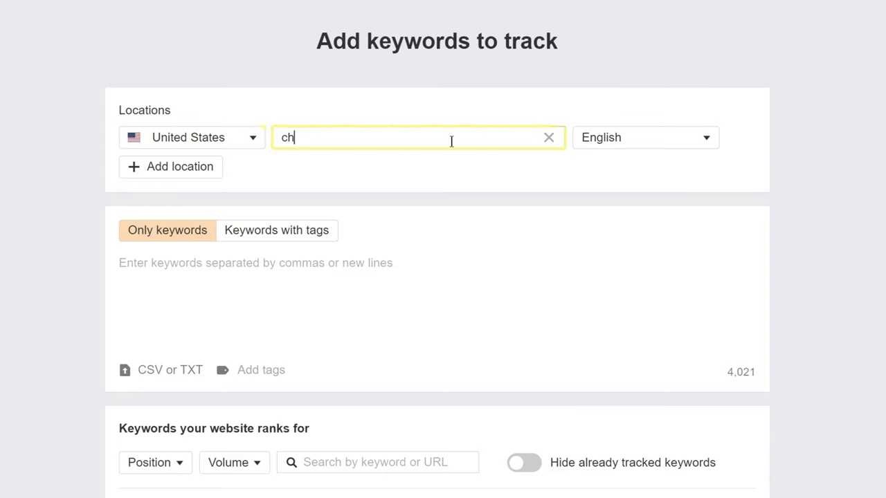
{"action": "type", "text": "icago"}
{"action": "left_click", "coordinate": [403, 187]}
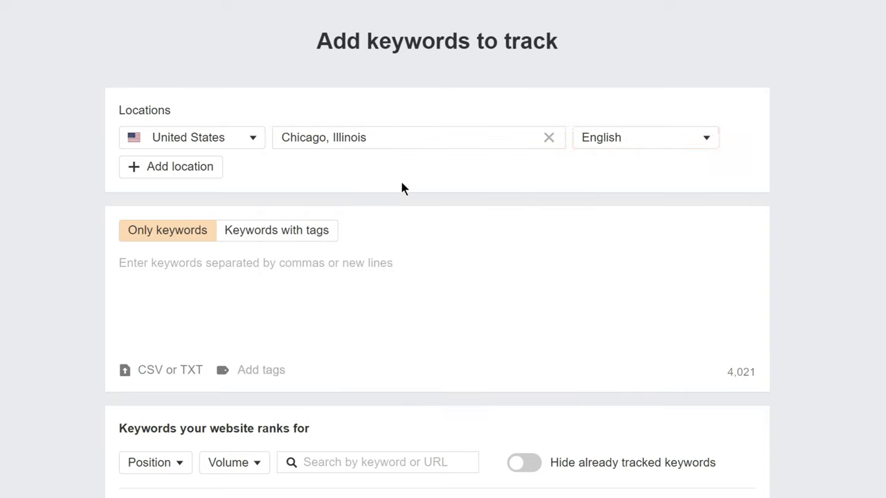
{"action": "left_click", "coordinate": [387, 269]}
{"action": "type", "text": "ahrefs, seo, "}
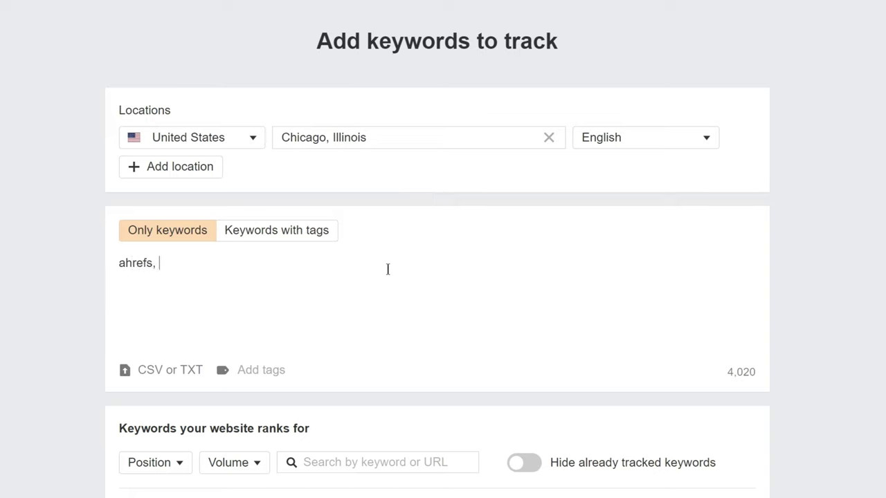
{"action": "type", "text": "marketing"}
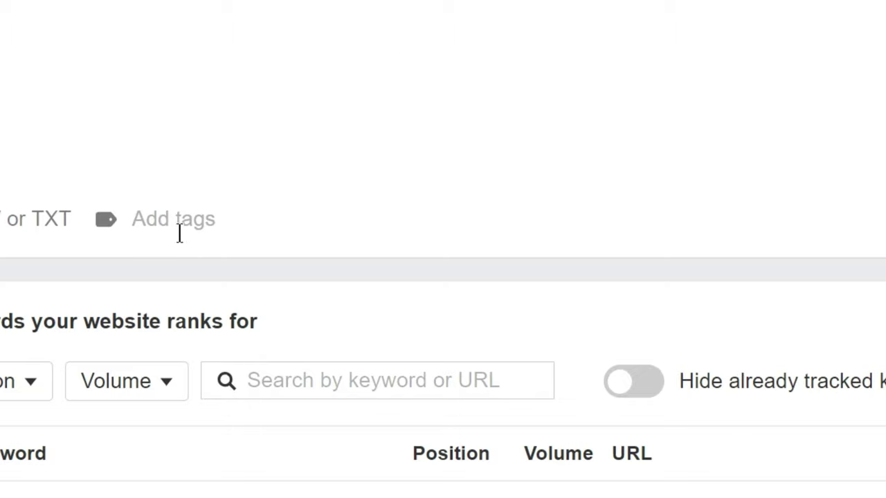
Add the tags landing pages, free tools and blog posts to the keywords.
{"action": "left_click", "coordinate": [178, 228]}
{"action": "type", "text": "landing pages"}
{"action": "key", "text": "Return"}
{"action": "type", "text": "free tools"}
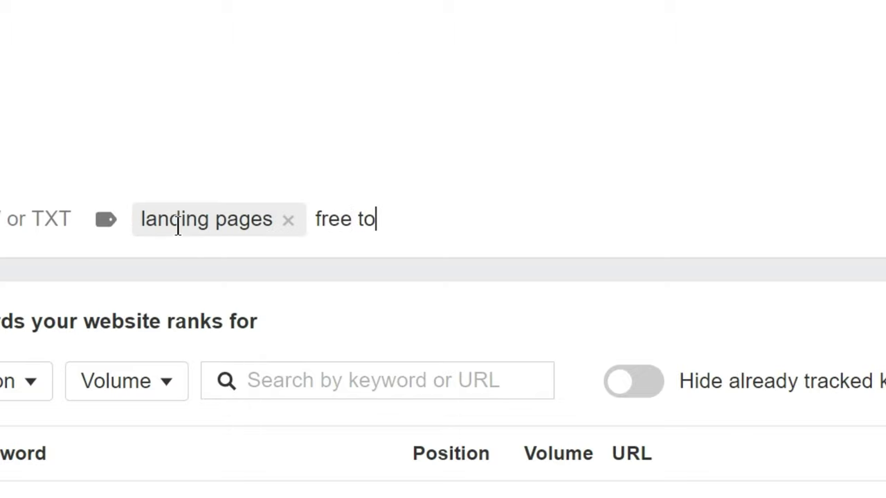
{"action": "key", "text": "Return"}
{"action": "type", "text": "blog posts"}
{"action": "key", "text": "Return"}
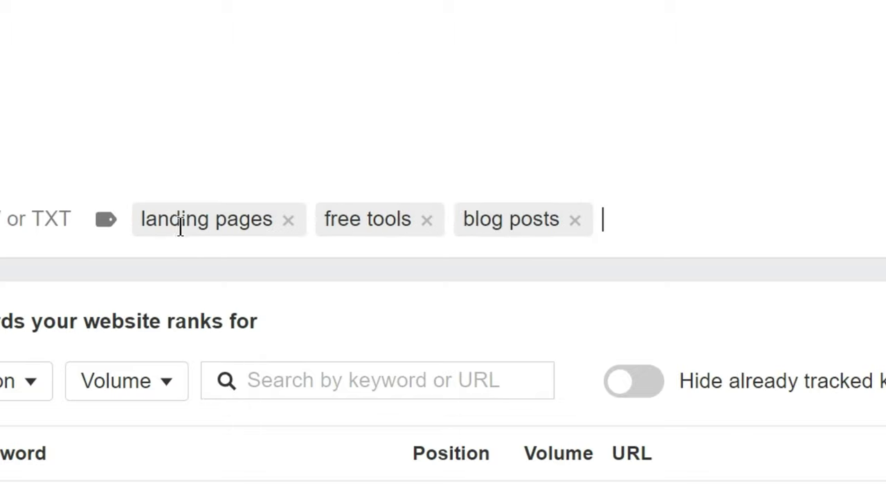
Replace all the keyword tags with hats, shoes, womens and mens.
{"action": "left_click", "coordinate": [571, 220]}
{"action": "left_click", "coordinate": [424, 220]}
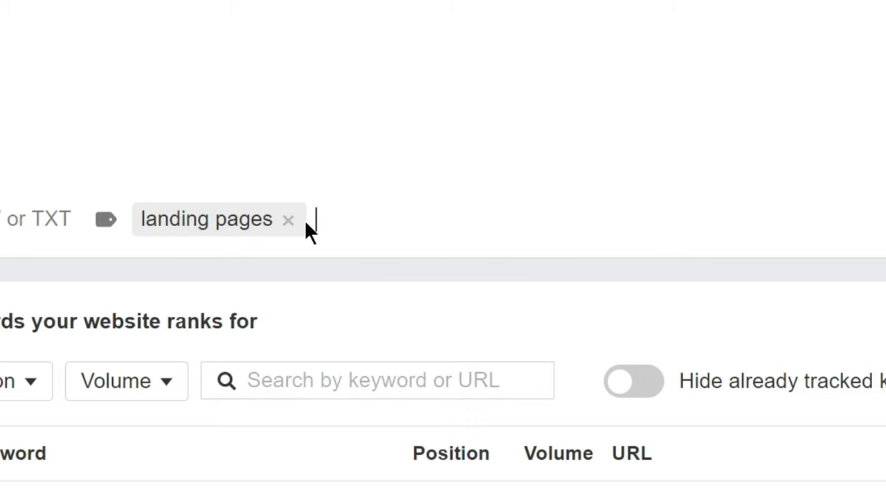
{"action": "left_click", "coordinate": [288, 220]}
{"action": "type", "text": "hats"}
{"action": "key", "text": "Return"}
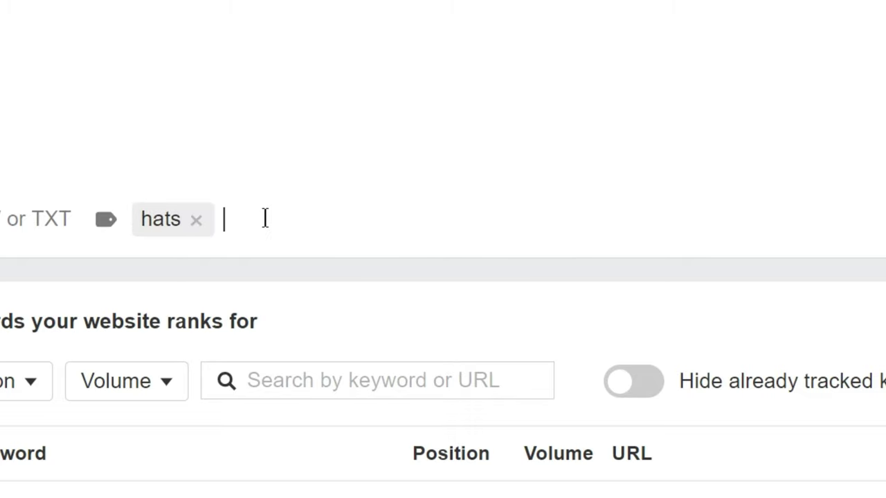
{"action": "type", "text": "shoes"}
{"action": "key", "text": "Return"}
{"action": "type", "text": "womens"}
{"action": "key", "text": "Return"}
{"action": "type", "text": "mens"}
{"action": "key", "text": "Return"}
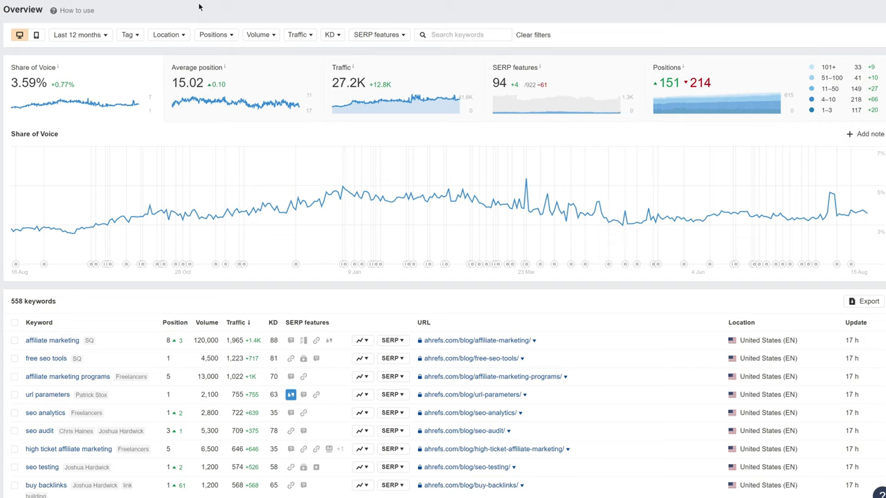
View the overview graphs for Average position, Traffic, SERP features and Positions, ending on Share of Voice.
{"action": "left_click", "coordinate": [270, 74]}
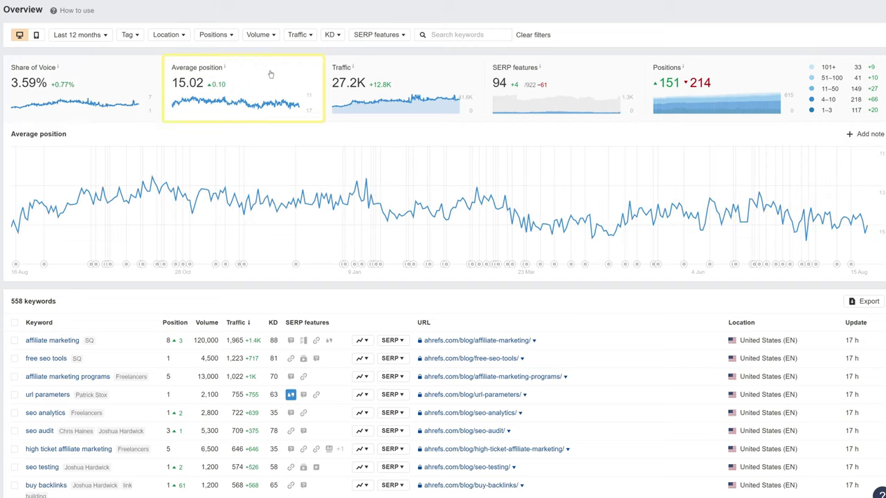
{"action": "left_click", "coordinate": [412, 74]}
{"action": "left_click", "coordinate": [531, 78]}
{"action": "left_click", "coordinate": [762, 74]}
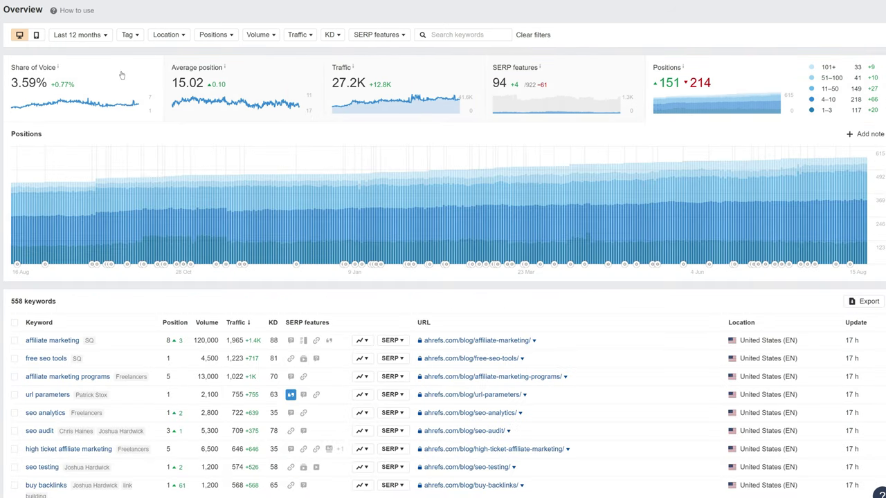
{"action": "left_click", "coordinate": [122, 75]}
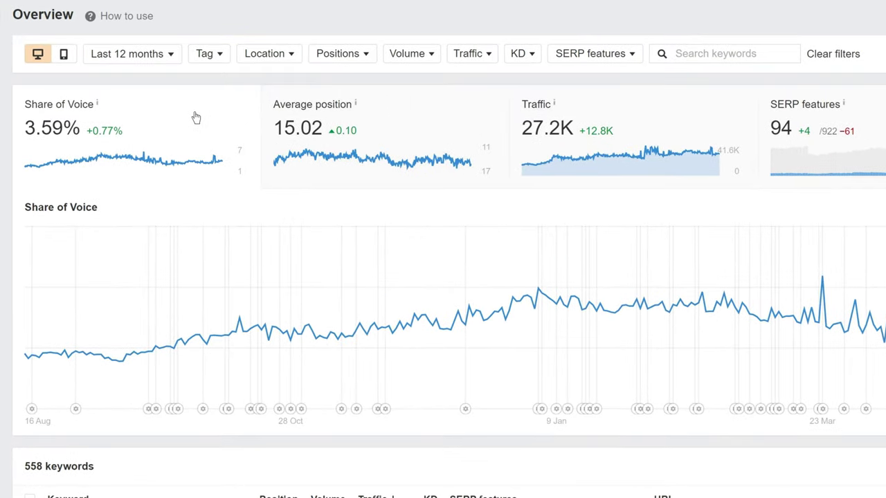
Filter the Rank Tracker overview to only the writer's name tag listed directly below Freelancers.
{"action": "left_click", "coordinate": [217, 56]}
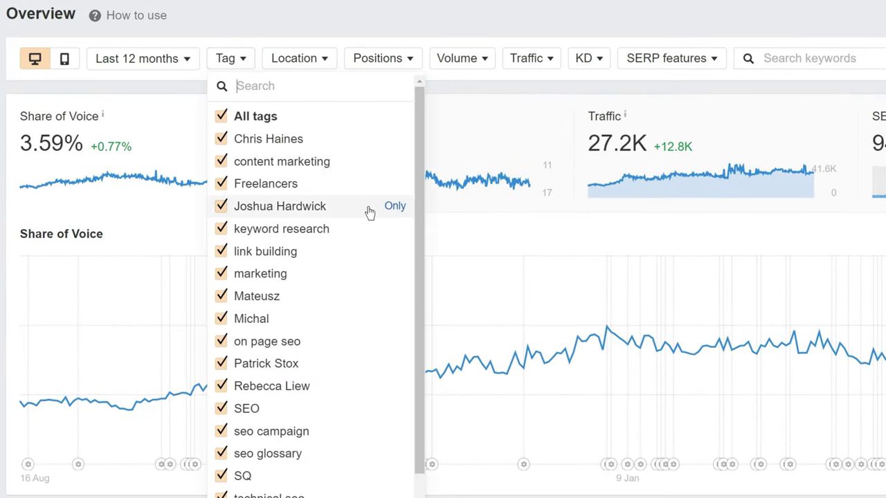
{"action": "left_click", "coordinate": [390, 210]}
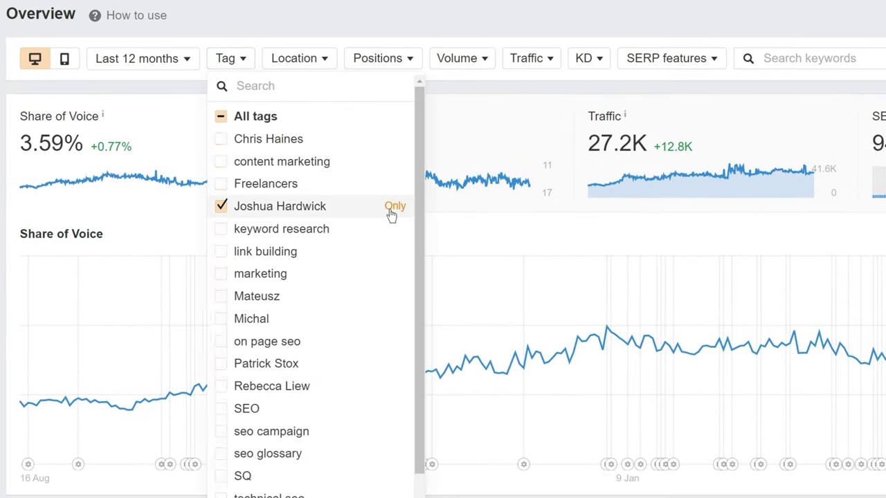
{"action": "left_click", "coordinate": [350, 394]}
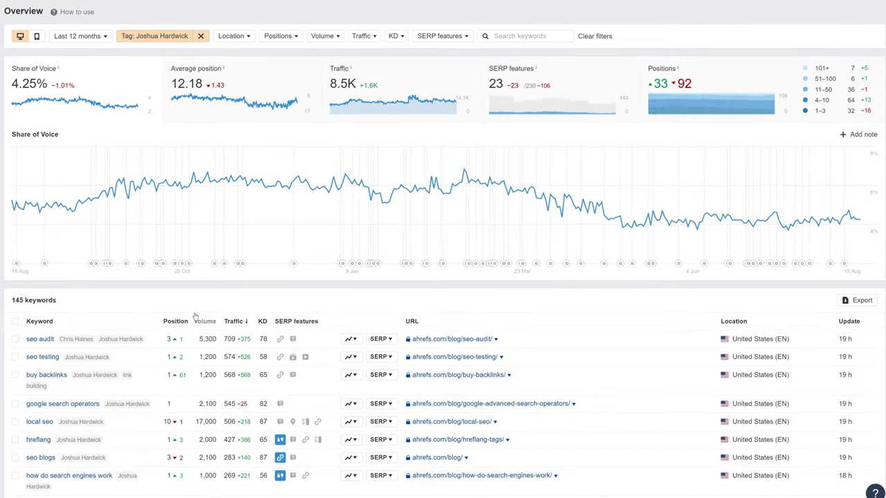
Filter the Rank Tracker overview to only the Freelancers tag.
{"action": "left_click", "coordinate": [167, 35]}
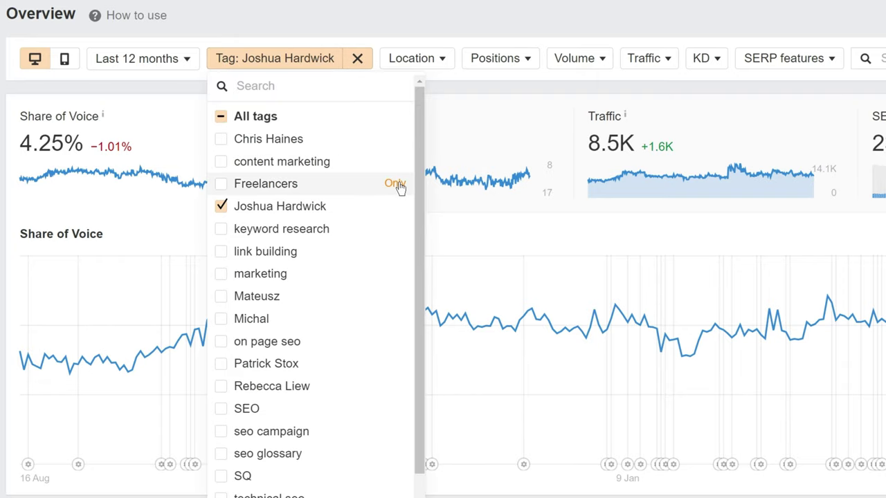
{"action": "left_click", "coordinate": [398, 185]}
{"action": "left_click", "coordinate": [352, 400]}
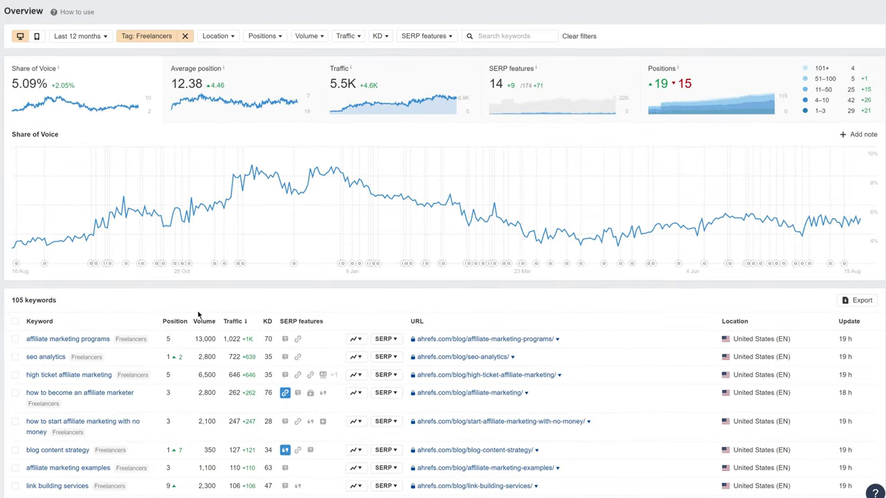
Look through the filtered keywords' positions and traffic, and open the ranking history and SERP for affiliate marketing programs.
{"action": "scroll", "coordinate": [197, 314], "scroll_direction": "down", "scroll_amount": 5}
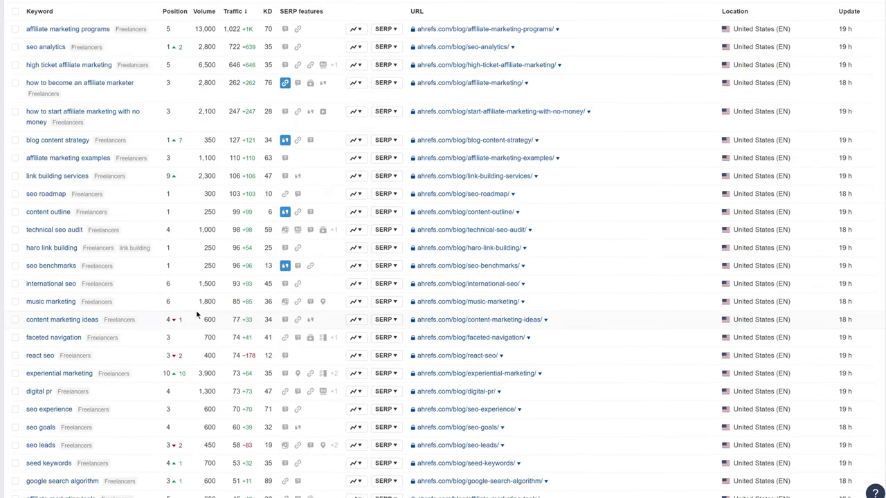
{"action": "scroll", "coordinate": [197, 315], "scroll_direction": "up", "scroll_amount": 1}
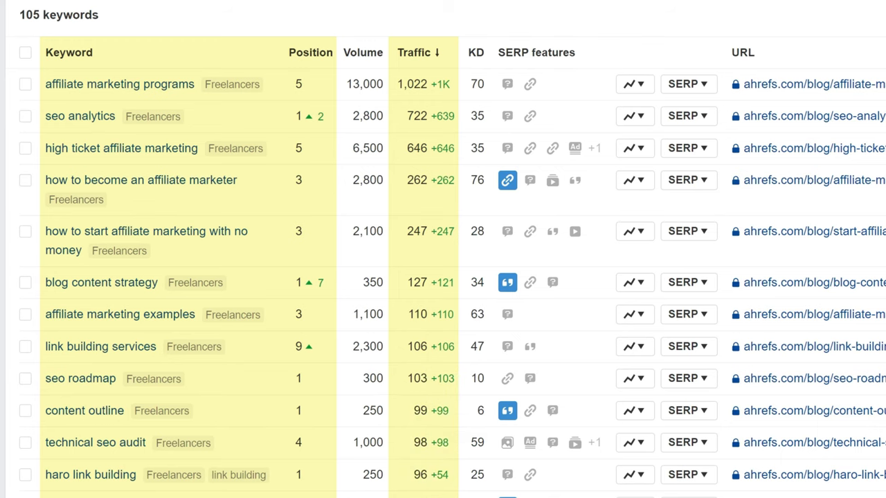
{"action": "left_click", "coordinate": [633, 83]}
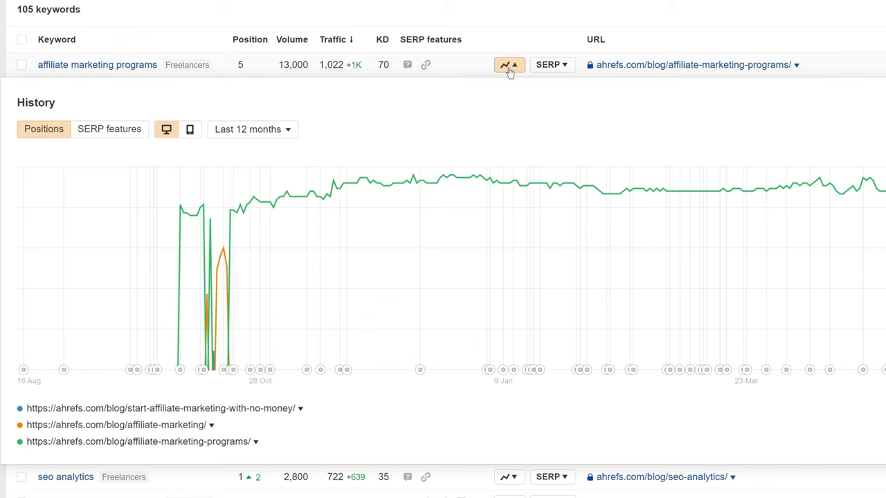
{"action": "left_click", "coordinate": [551, 66]}
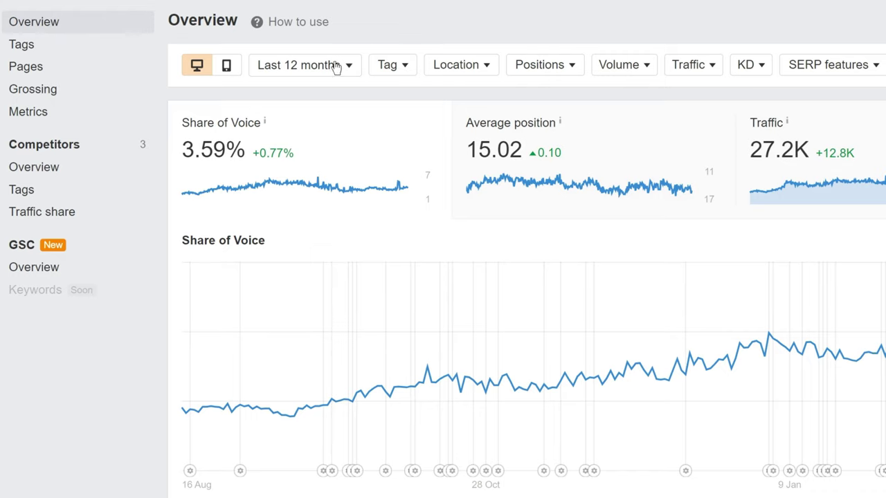
Open the Competitors overview and compare each competitor's metrics and keyword positions.
{"action": "left_click", "coordinate": [56, 174]}
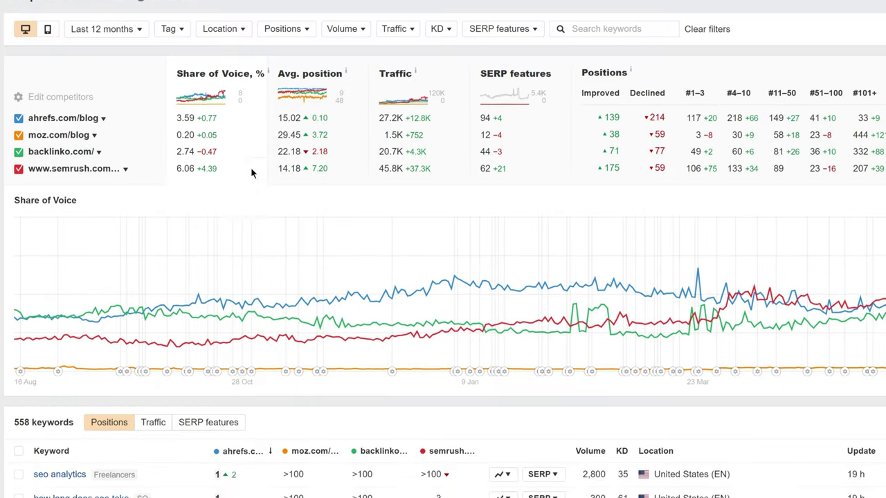
{"action": "scroll", "coordinate": [263, 169], "scroll_direction": "down", "scroll_amount": 5}
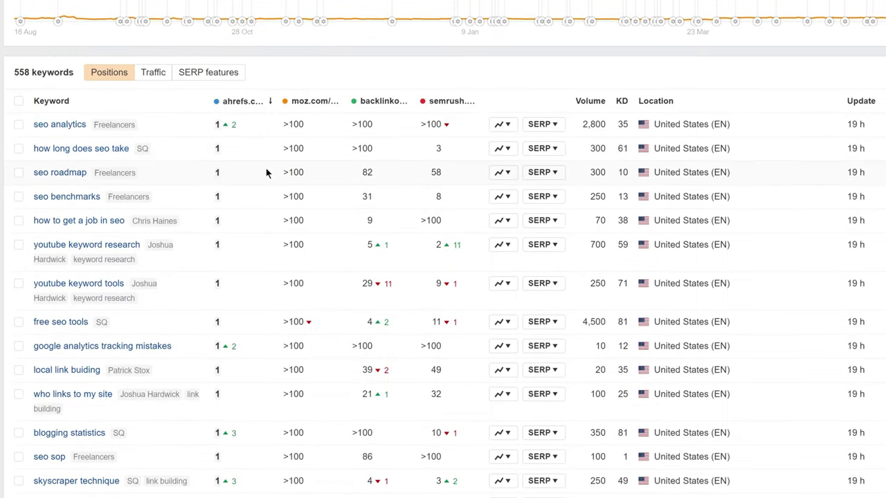
{"action": "scroll", "coordinate": [265, 173], "scroll_direction": "up", "scroll_amount": 5}
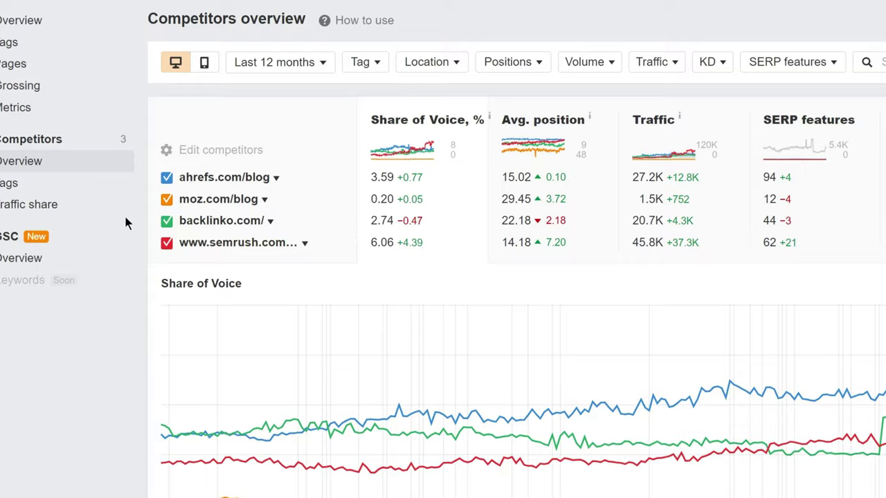
Open the competitors' Traffic share report and switch it from pages to domains.
{"action": "left_click", "coordinate": [102, 216]}
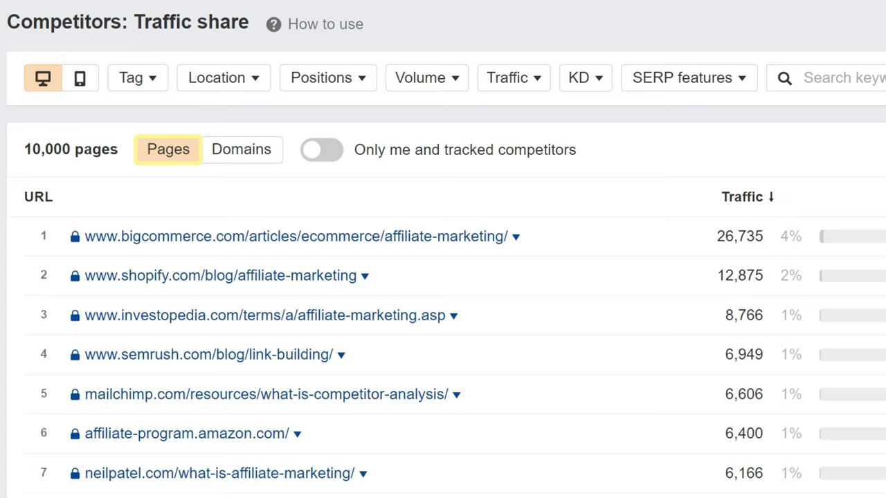
{"action": "left_click", "coordinate": [259, 156]}
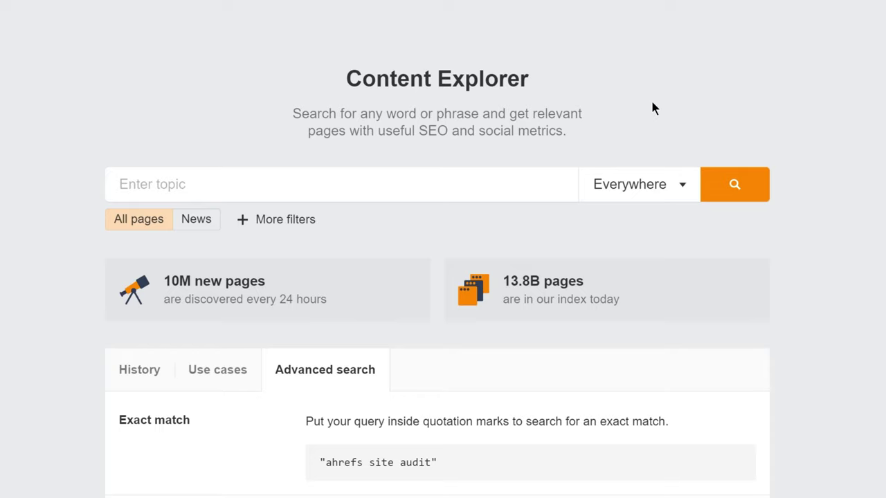
Search Content Explorer for pages about backpack.
{"action": "type", "text": "backpack"}
{"action": "key", "text": "Return"}
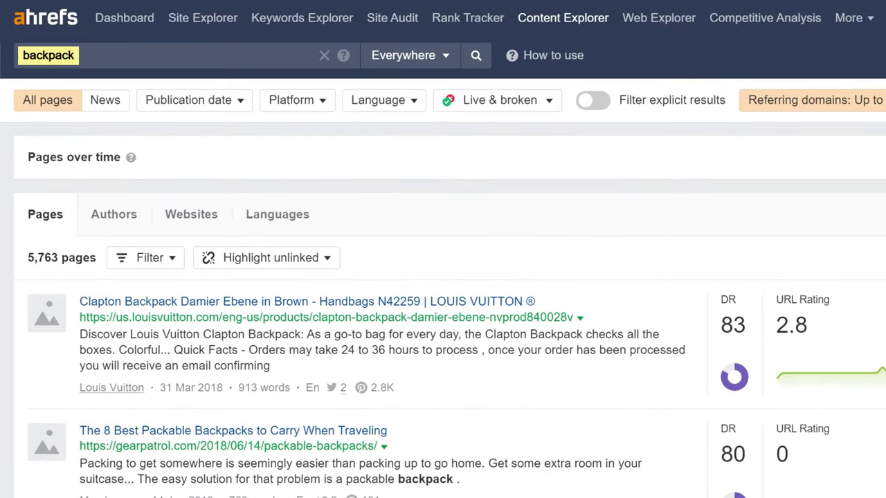
Check the ranges set in the Referring domains, Page traffic and Word count filters.
{"action": "left_click", "coordinate": [867, 108]}
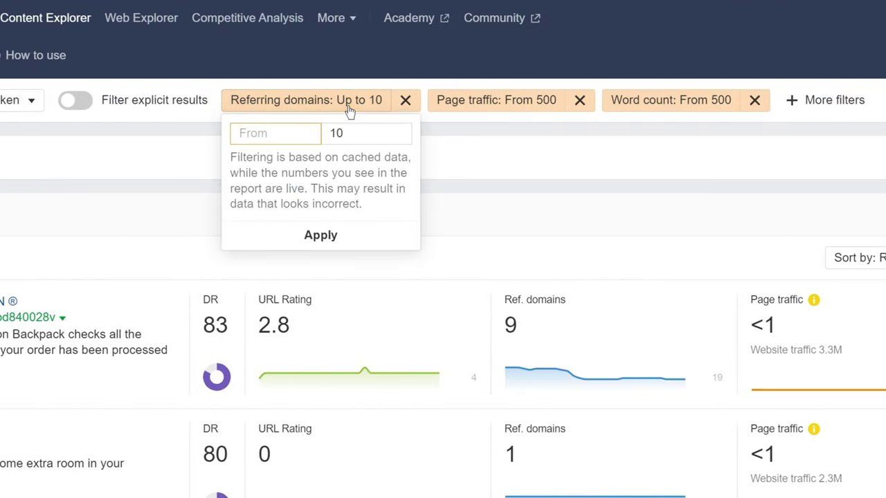
{"action": "left_click", "coordinate": [530, 115]}
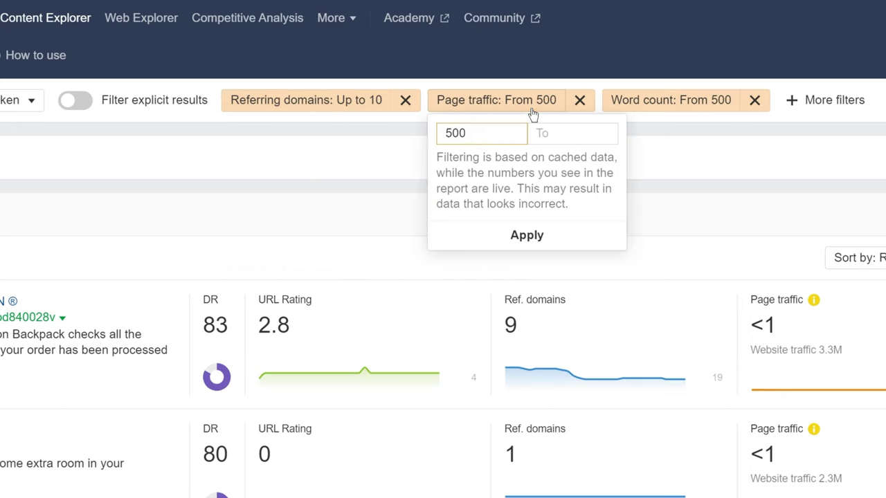
{"action": "left_click", "coordinate": [659, 110]}
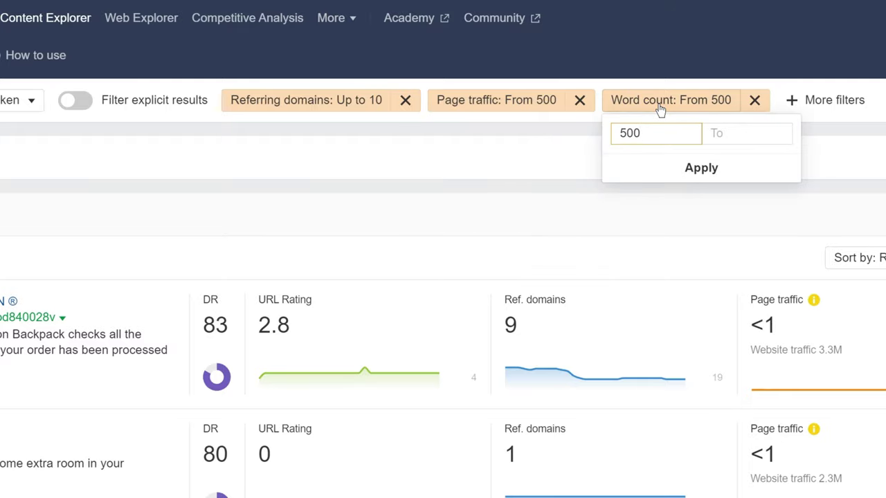
{"action": "left_click", "coordinate": [661, 110]}
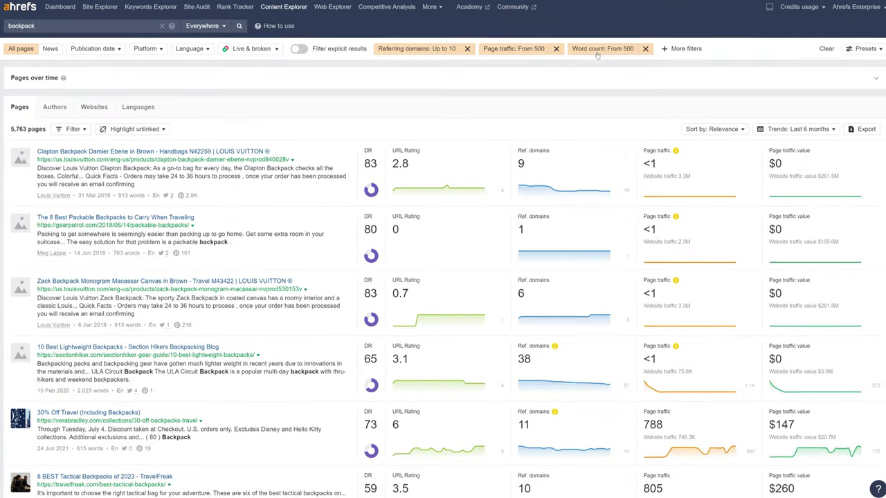
Look through the filtered backpack pages and their referring domains and page traffic.
{"action": "scroll", "coordinate": [592, 76], "scroll_direction": "down", "scroll_amount": 5}
{"action": "scroll", "coordinate": [592, 77], "scroll_direction": "down", "scroll_amount": 4}
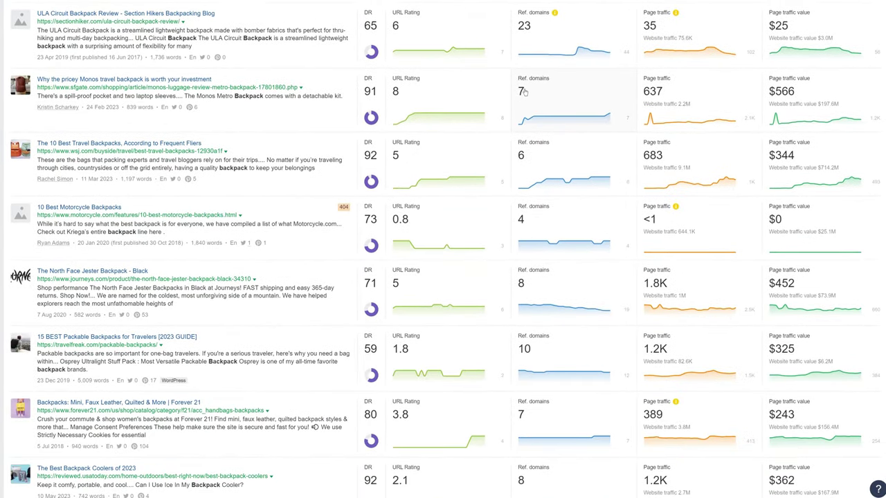
{"action": "left_click", "coordinate": [575, 162]}
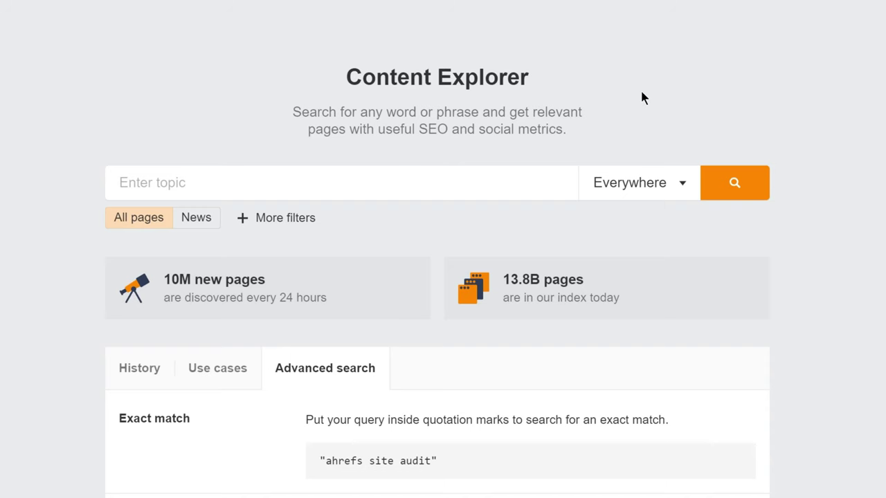
Search Content Explorer for pages about knitting and add a DR filter of 30–65.
{"action": "left_click", "coordinate": [517, 176]}
{"action": "type", "text": "knitting"}
{"action": "key", "text": "Return"}
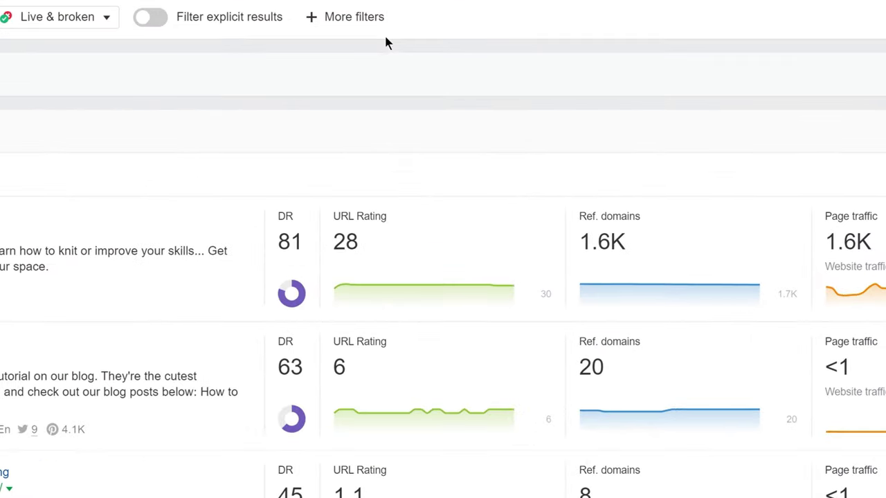
{"action": "left_click", "coordinate": [404, 52]}
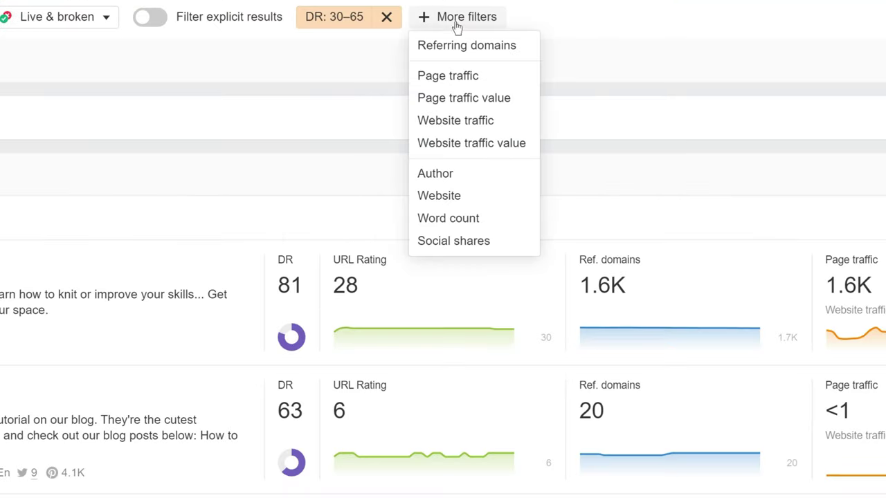
Add a website traffic filter from 5000 to the knitting search.
{"action": "left_click", "coordinate": [457, 120]}
{"action": "type", "text": "5000"}
{"action": "key", "text": "Return"}
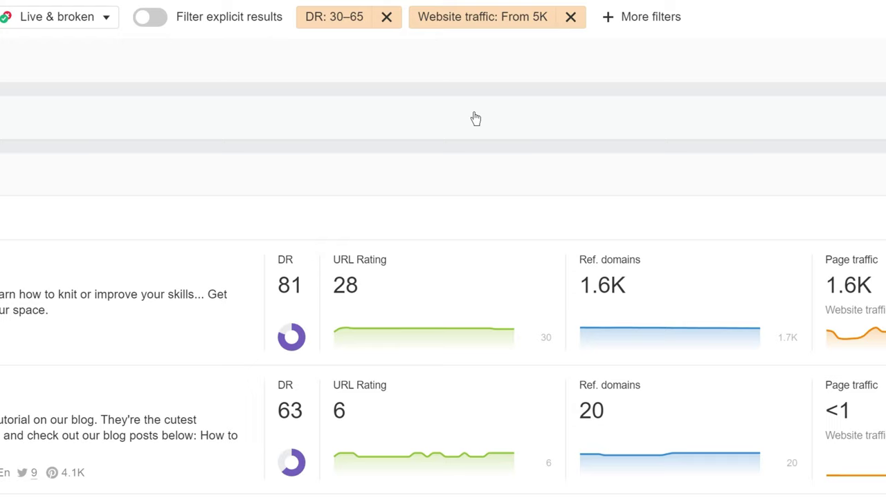
Add a word count filter from 500 and list the websites behind the filtered knitting pages.
{"action": "left_click", "coordinate": [643, 22]}
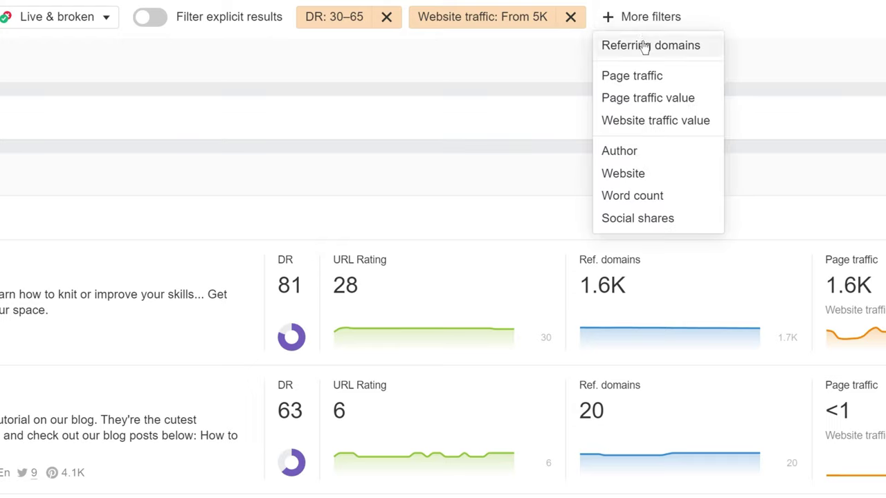
{"action": "left_click", "coordinate": [661, 196]}
{"action": "type", "text": "500"}
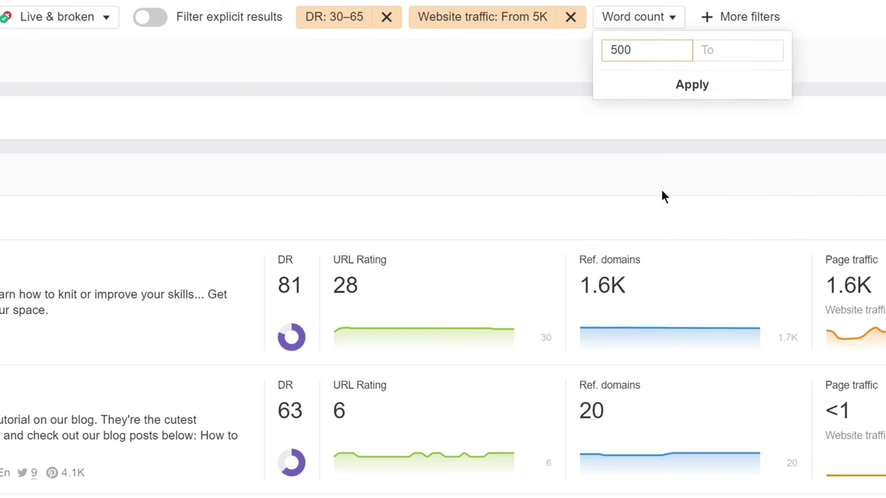
{"action": "key", "text": "Return"}
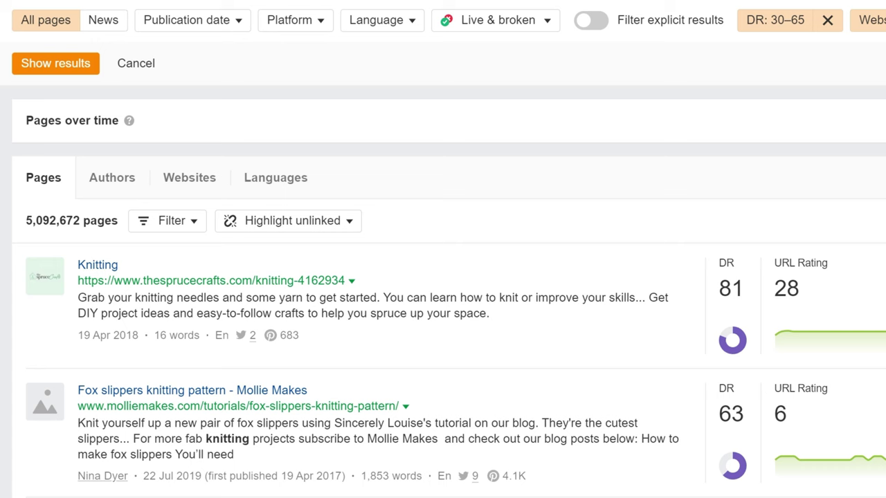
{"action": "left_click", "coordinate": [94, 64]}
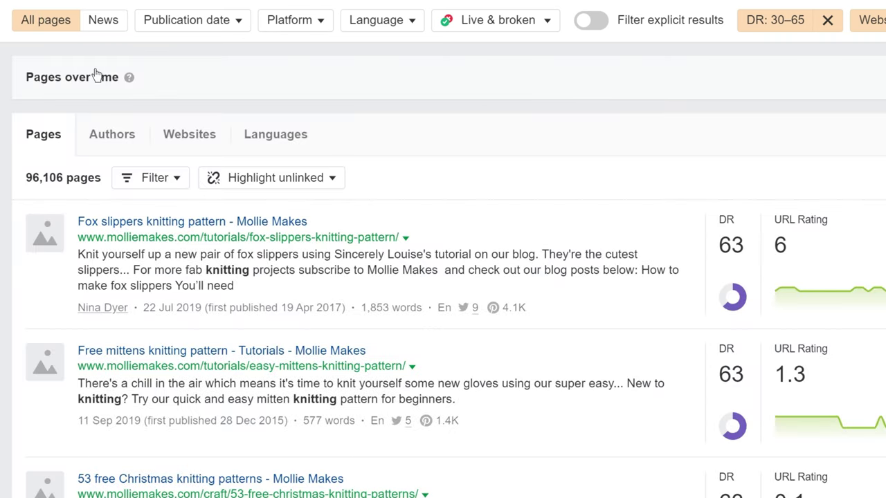
{"action": "left_click", "coordinate": [175, 144]}
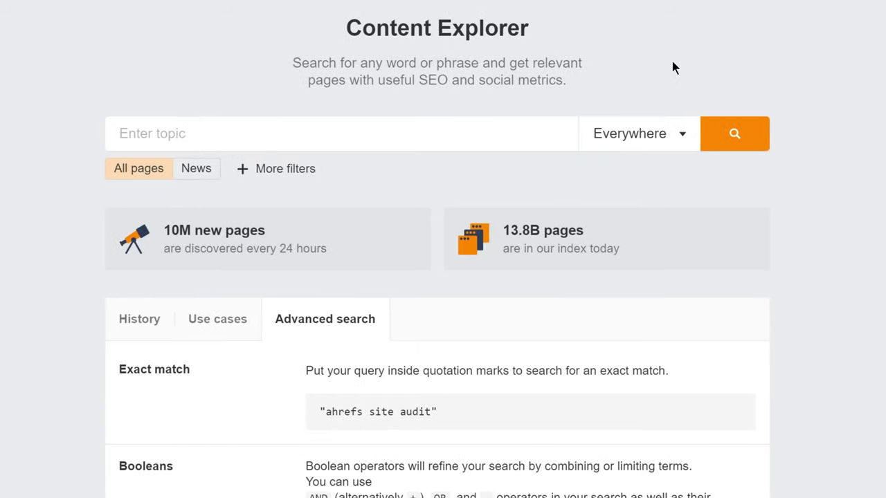
Enter recipe as the topic for Content Explorer's use cases and run one of the preset searches.
{"action": "left_click", "coordinate": [232, 328]}
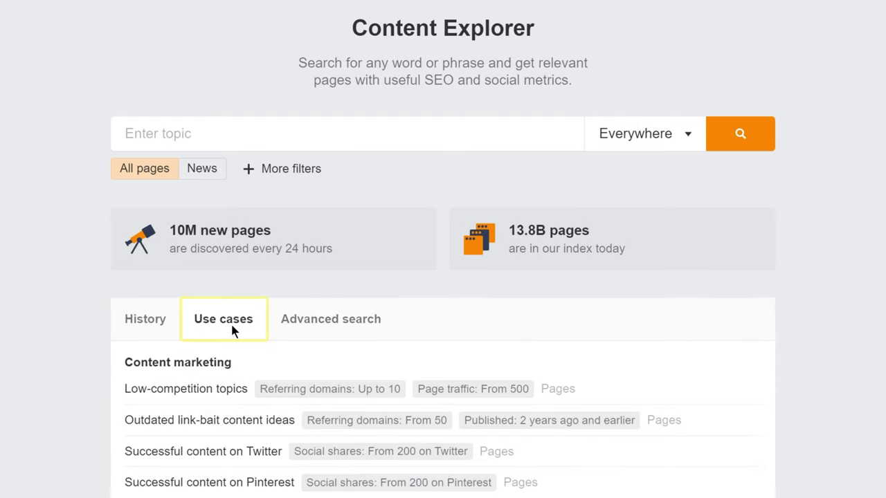
{"action": "left_click", "coordinate": [362, 136]}
{"action": "type", "text": "recipe"}
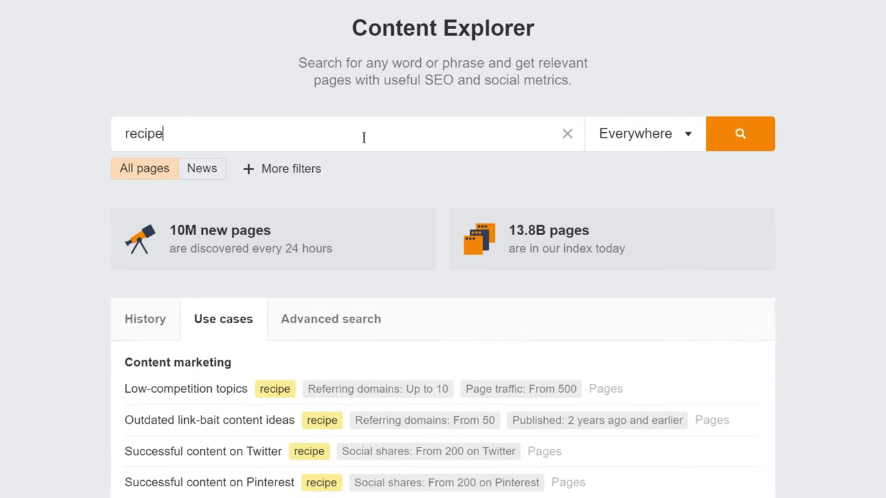
{"action": "scroll", "coordinate": [364, 137], "scroll_direction": "down", "scroll_amount": 4}
{"action": "left_click", "coordinate": [295, 259]}
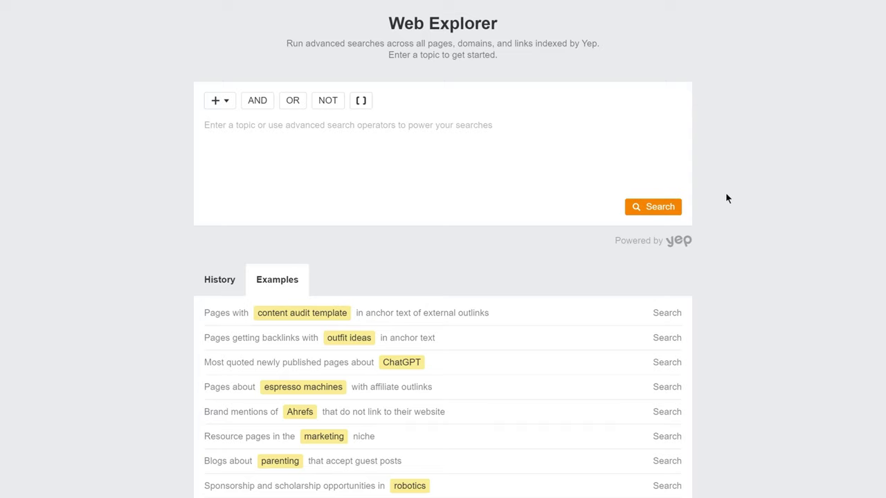
Enter the Web Explorer query "ahrefs" -site:ahrefs.com -outlinkdomain:ahrefs.com.
{"action": "left_click", "coordinate": [678, 240]}
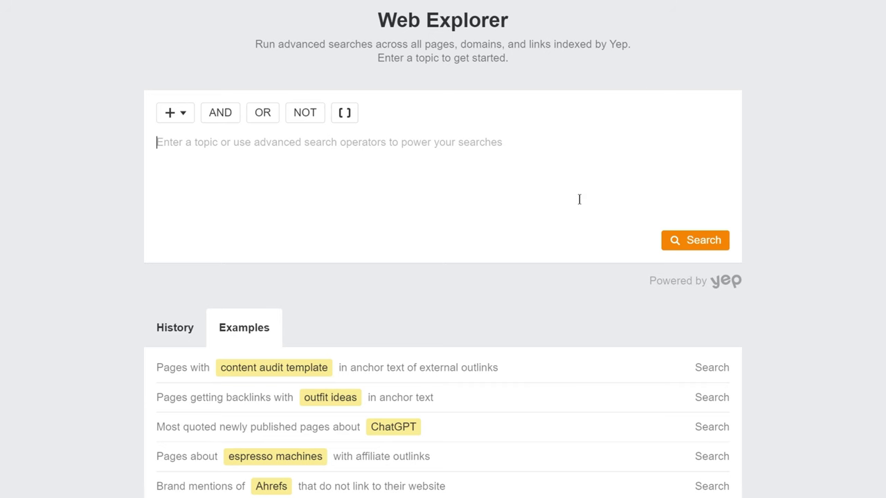
{"action": "type", "text": "\""}
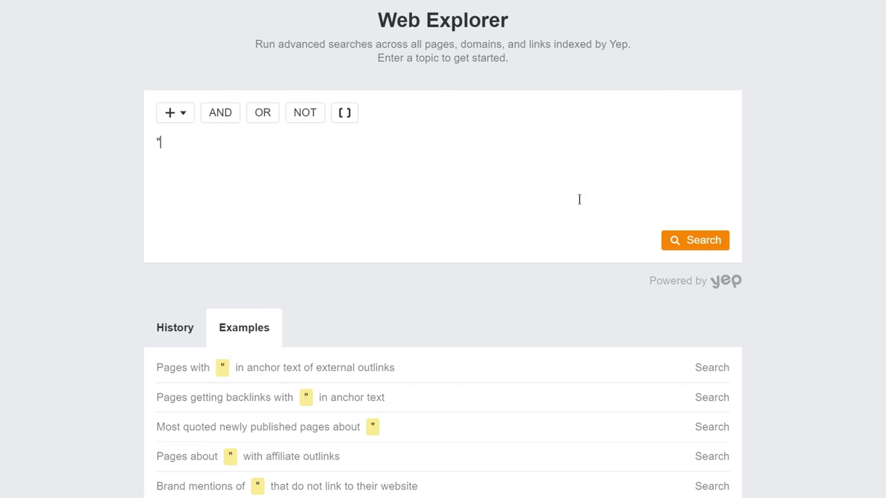
{"action": "type", "text": "ahrefs\" -site:a"}
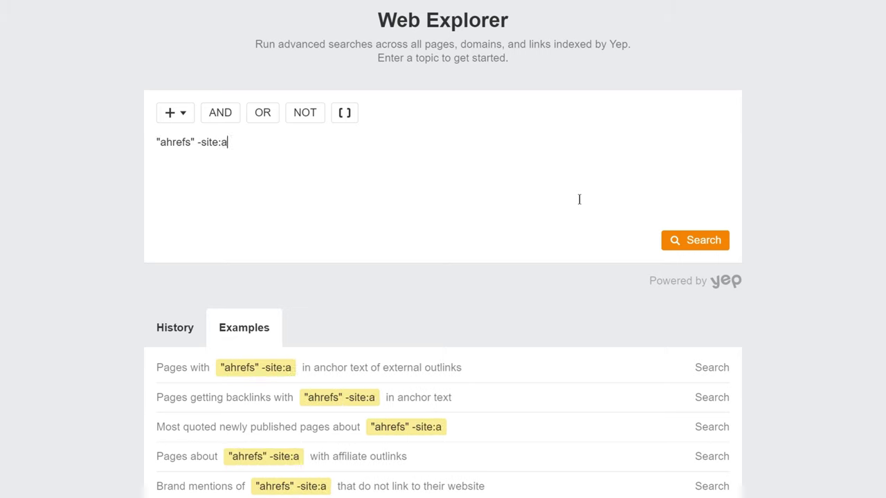
{"action": "type", "text": "hrefs.com -outli"}
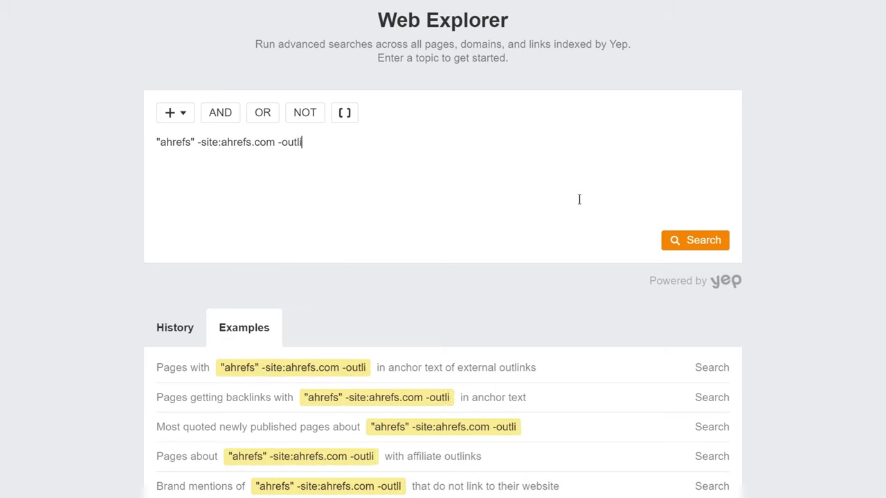
{"action": "type", "text": "nkdomain:ahrefs.com"}
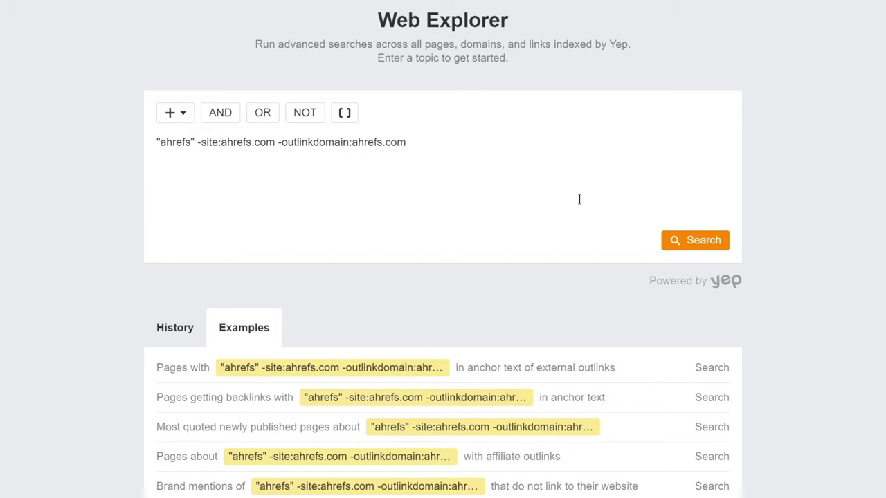
Check the list of available search operators and run the query for unlinked ahrefs mentions.
{"action": "left_click", "coordinate": [182, 113]}
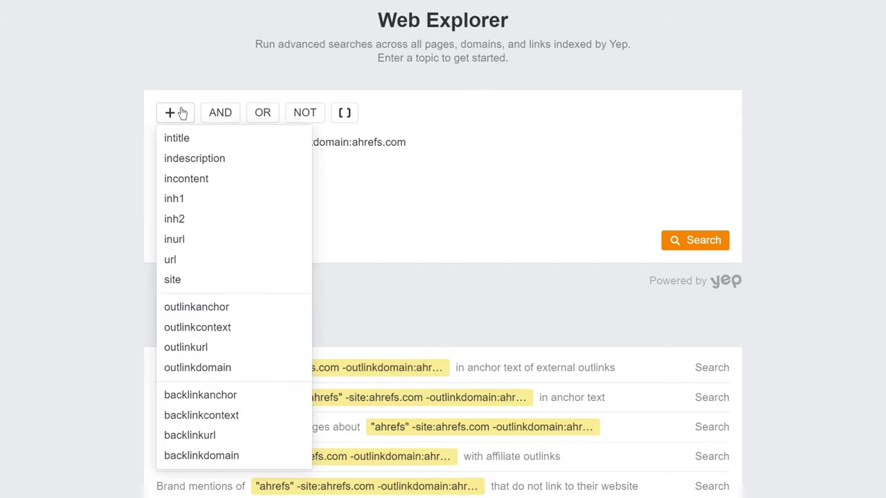
{"action": "left_click", "coordinate": [182, 113]}
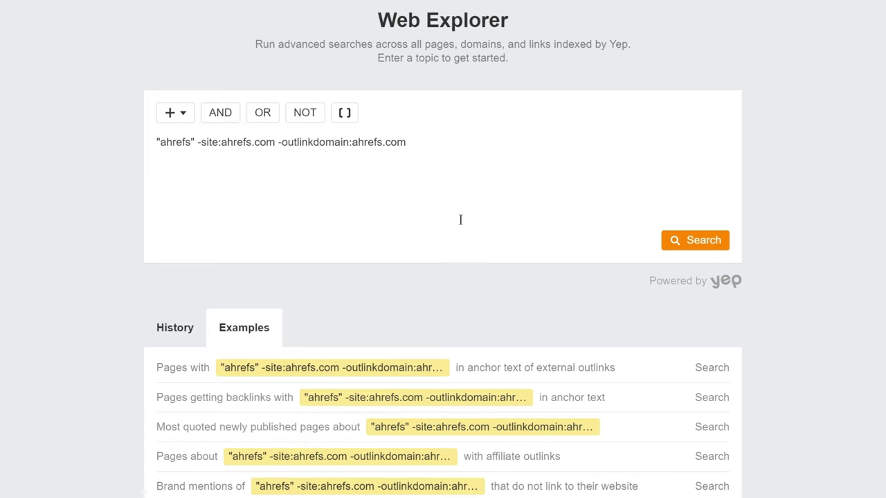
{"action": "left_click", "coordinate": [703, 246]}
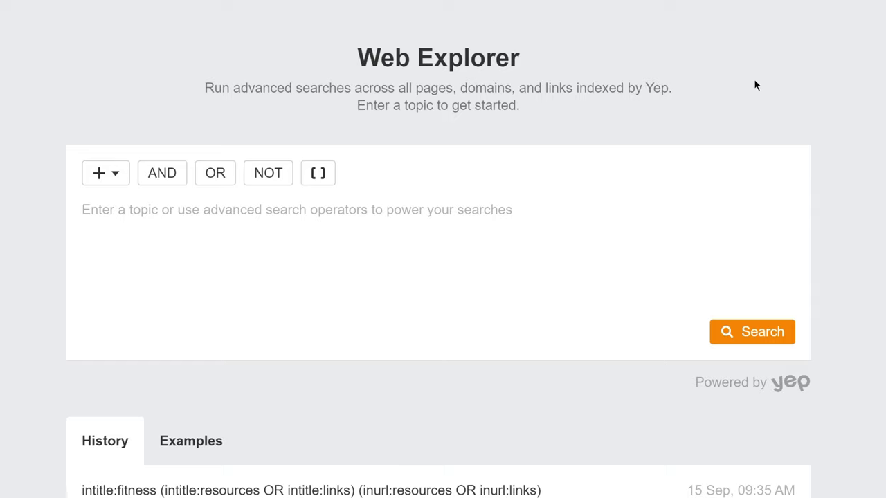
Search Web Explorer for gardening (outlinkdomain:amazon.com OR outlinkdomain:amzn.to).
{"action": "type", "text": "gardening"}
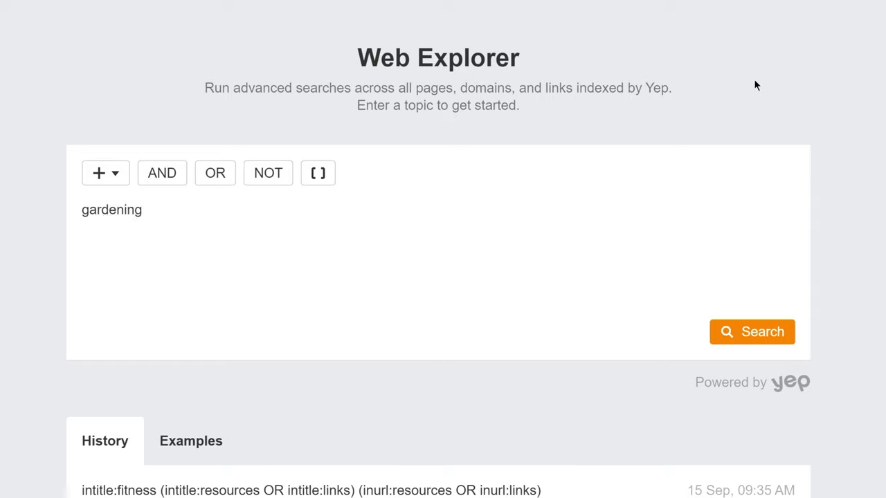
{"action": "type", "text": " (outlinkdomain:am"}
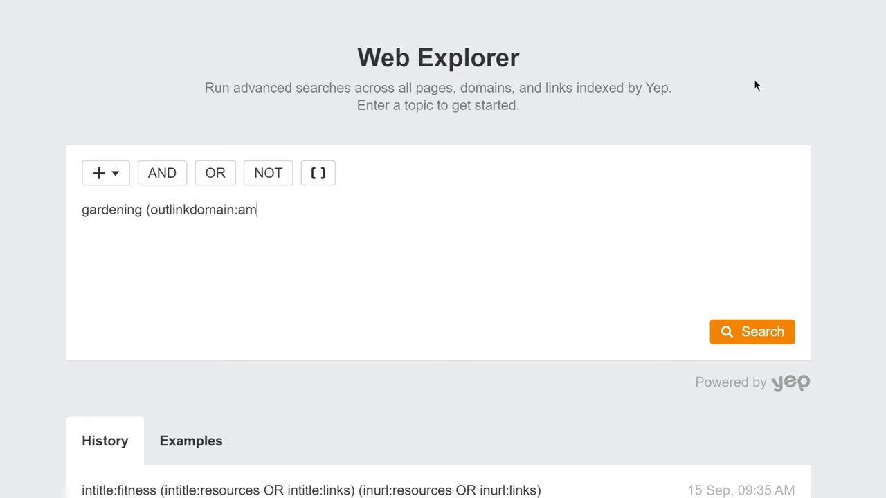
{"action": "type", "text": "azon.com OR"}
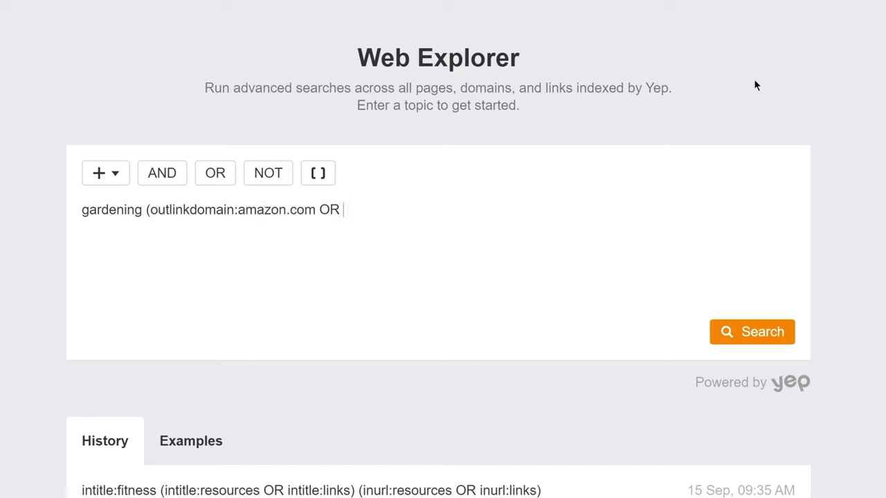
{"action": "type", "text": " outlinkdomain:am"}
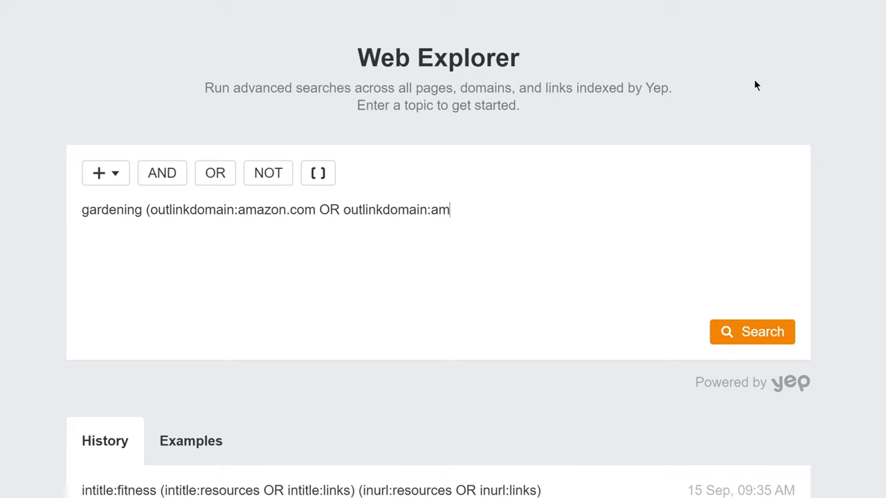
{"action": "type", "text": "zn.to"}
{"action": "key", "text": "Return"}
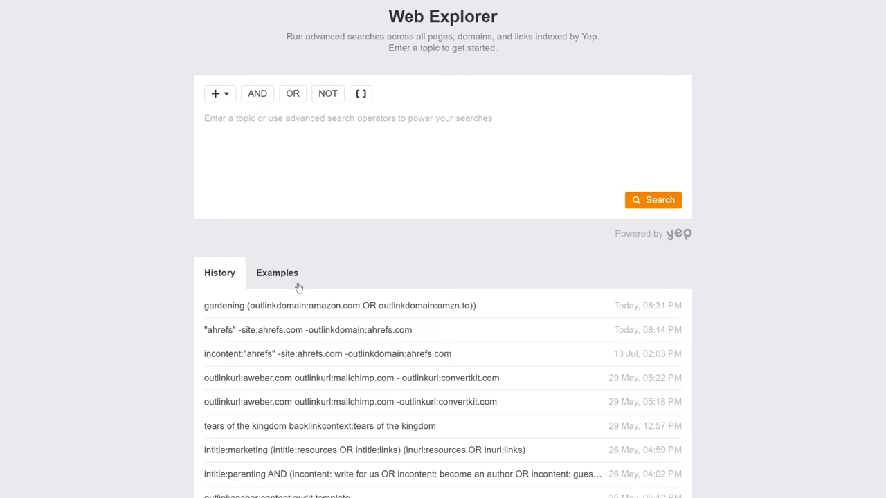
Use fitness as the topic for Web Explorer's example searches and choose the one for resource pages in that niche.
{"action": "left_click", "coordinate": [297, 285]}
{"action": "left_click", "coordinate": [344, 143]}
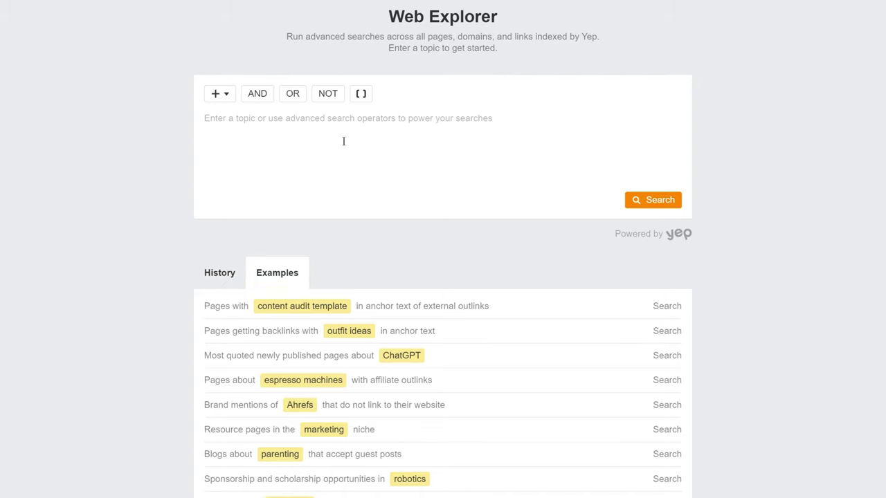
{"action": "type", "text": "fitness"}
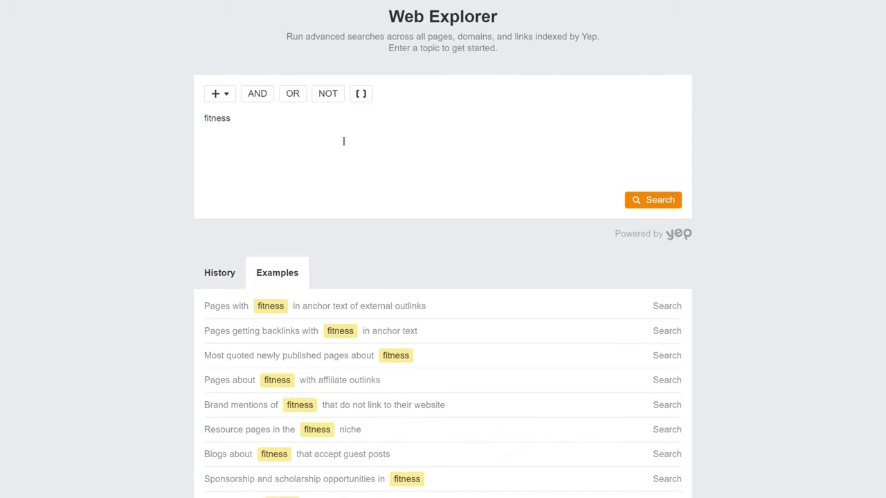
{"action": "left_click", "coordinate": [290, 433]}
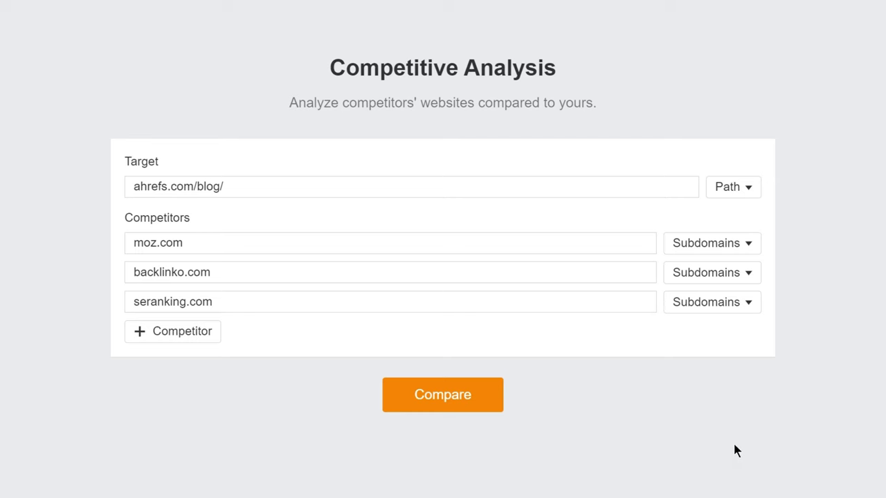
Compare ahrefs.com/blog/ with the competitors moz.com, backlinko.com and seranking.com in Competitive Analysis.
{"action": "left_click", "coordinate": [473, 407]}
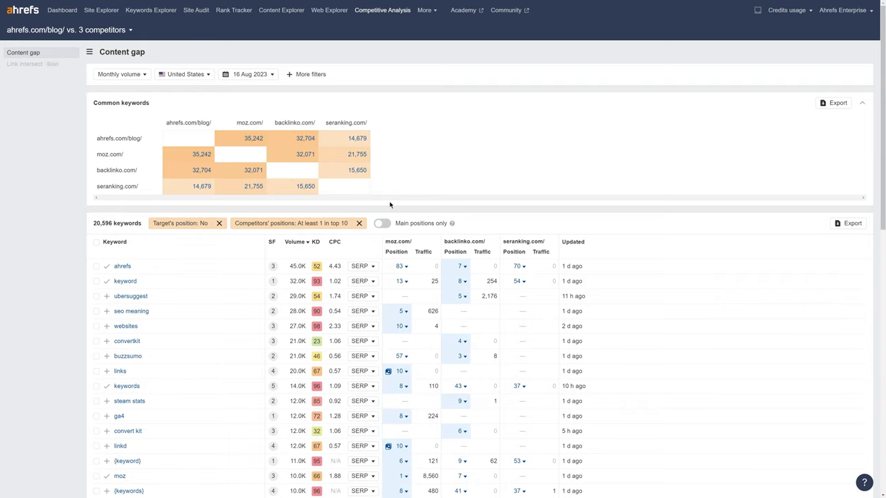